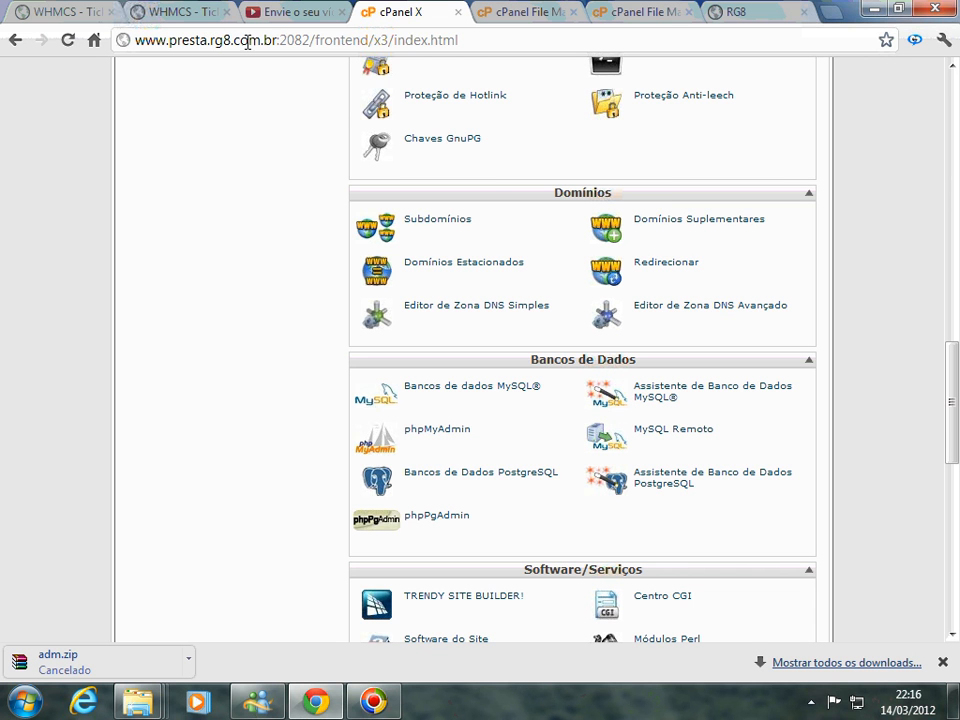
Step: Create the subdomain elias under presta.rg8.com.br with the document root public_html/elias and return to the subdomain list
double_click(222, 40)
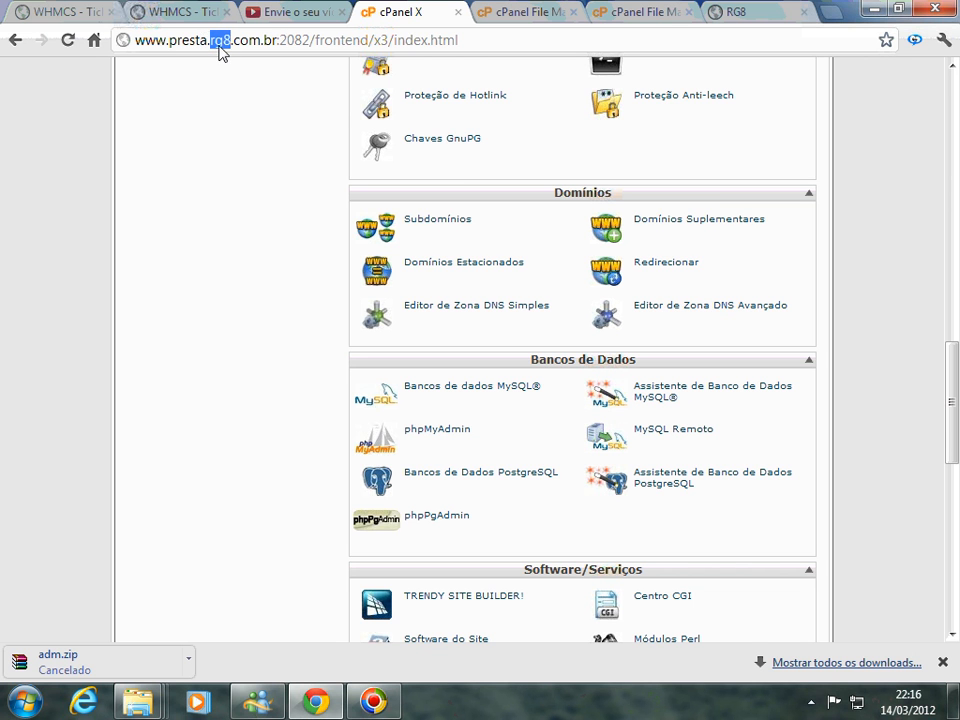
left_click(437, 219)
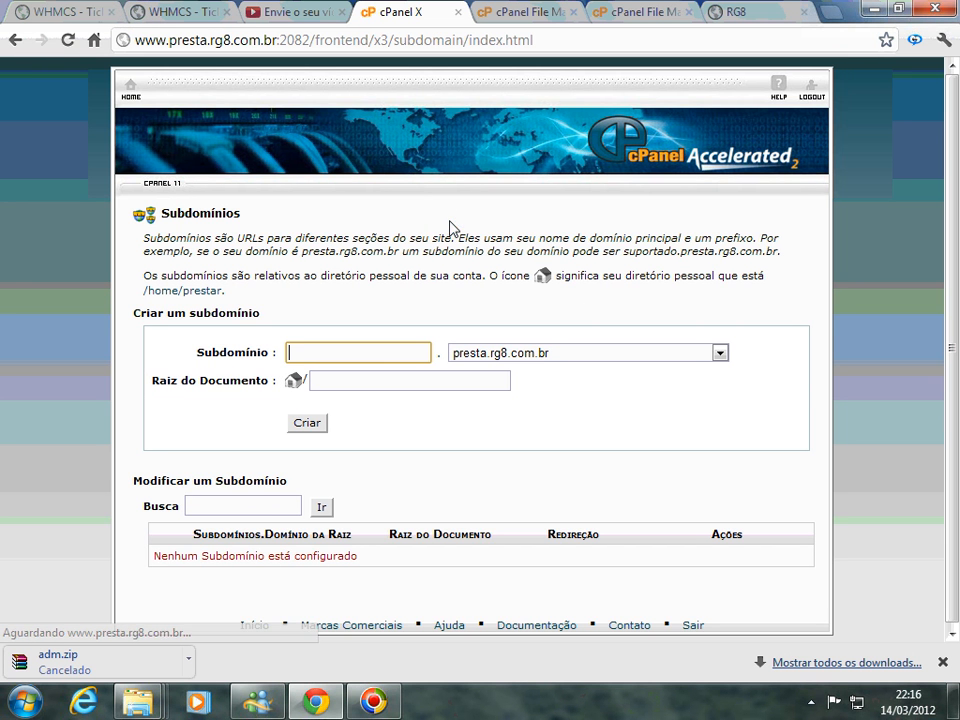
left_click(343, 356)
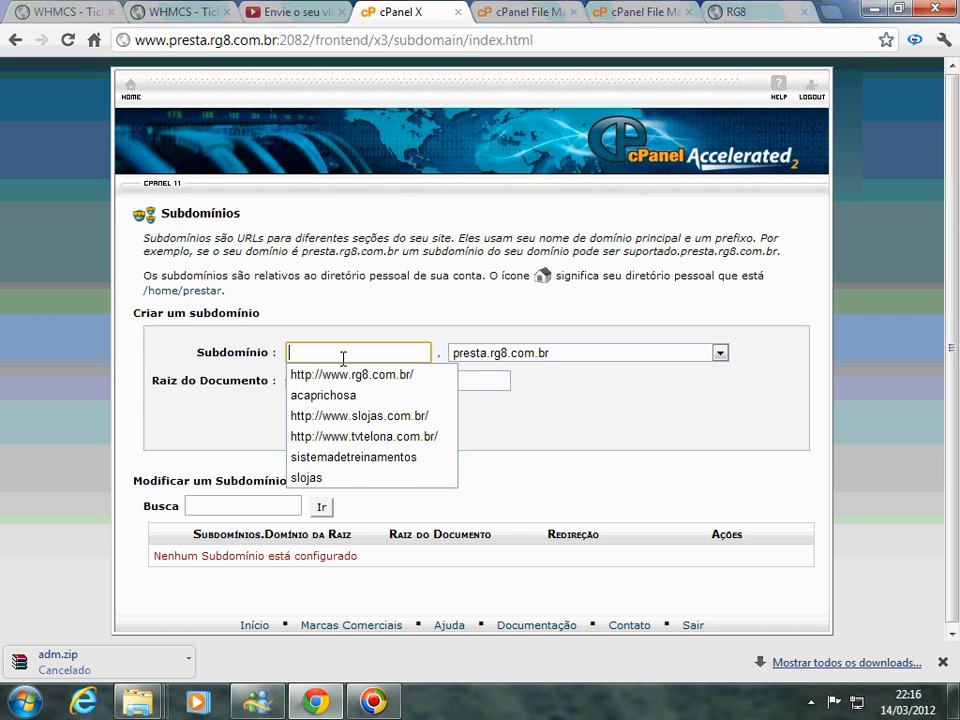
type("elias")
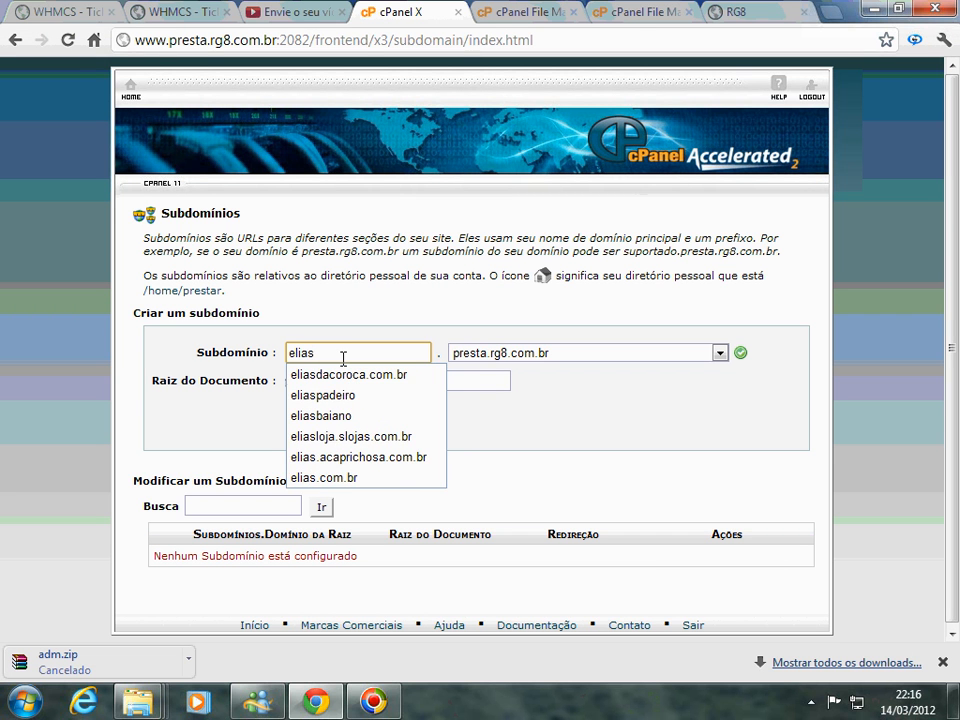
left_click(658, 403)
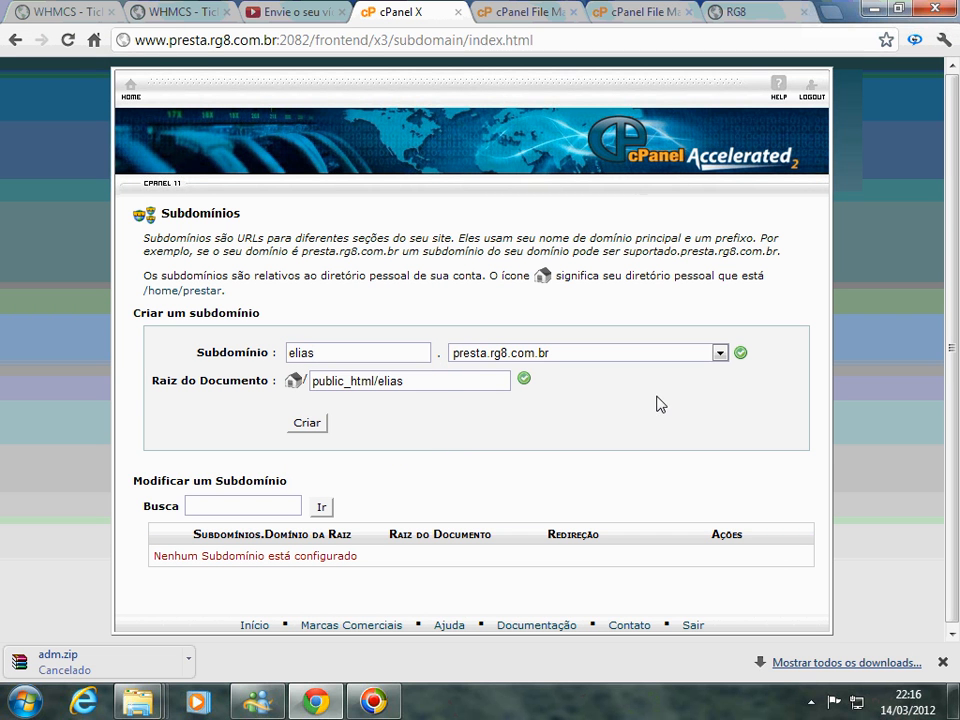
left_click(415, 382)
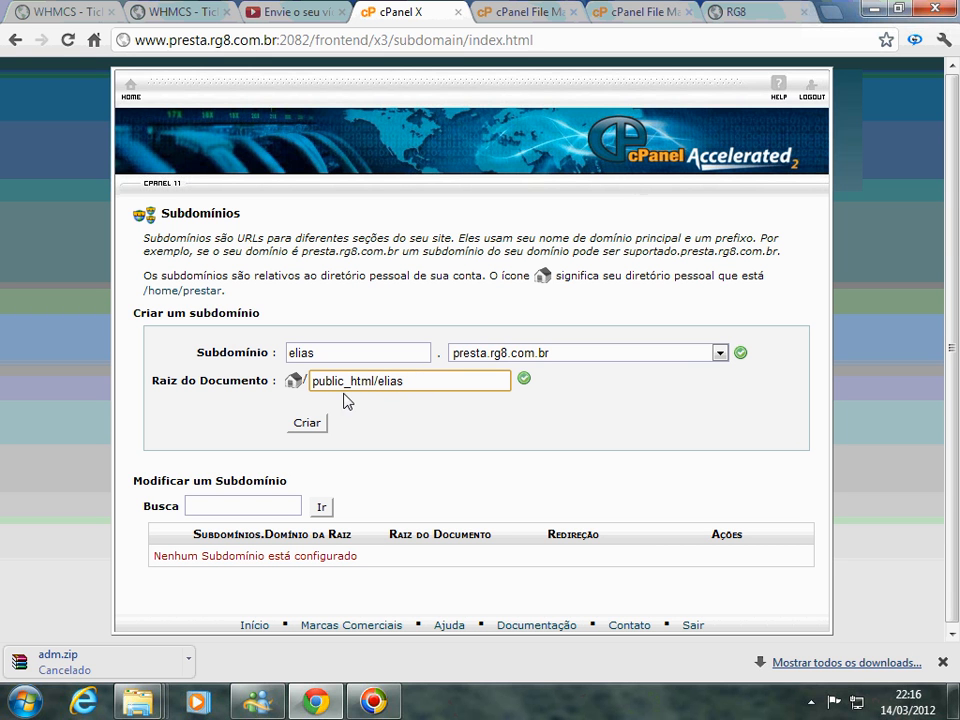
left_click_drag(403, 380, 379, 378)
left_click(310, 424)
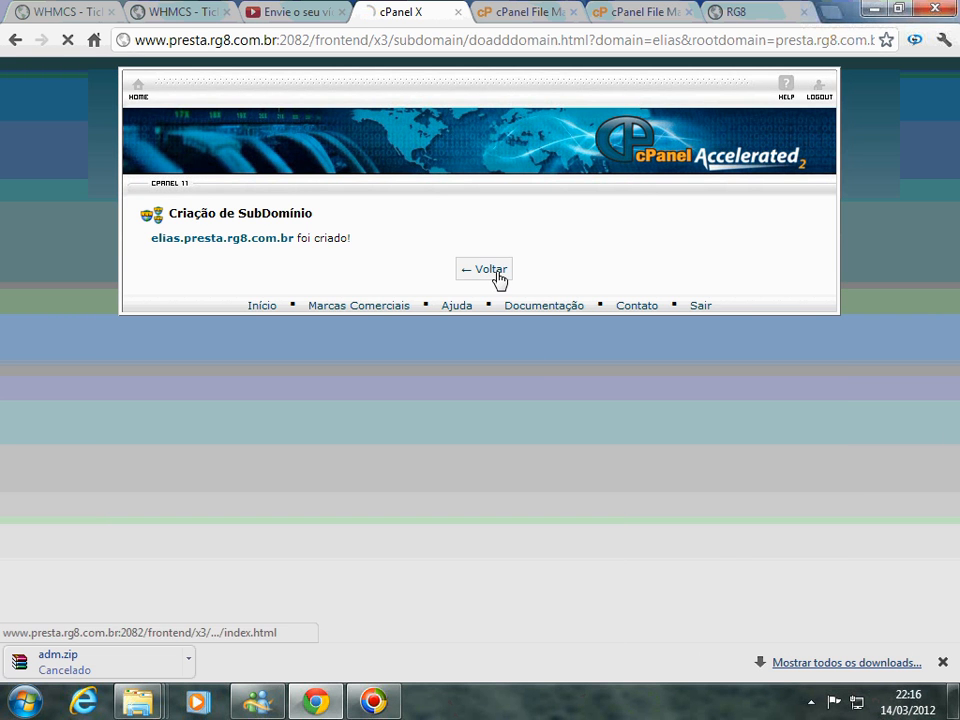
left_click(498, 272)
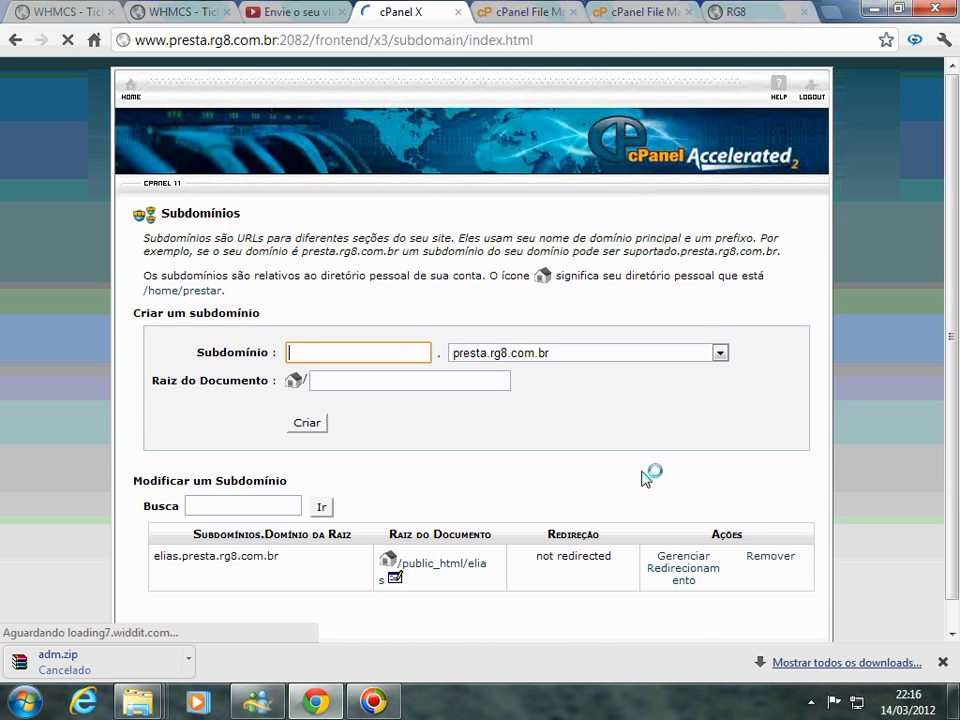
Step: Copy the address of the new subdomain from the list and load it in the browser tab showing the RG8 contact page
scroll(740, 530, "down", 1)
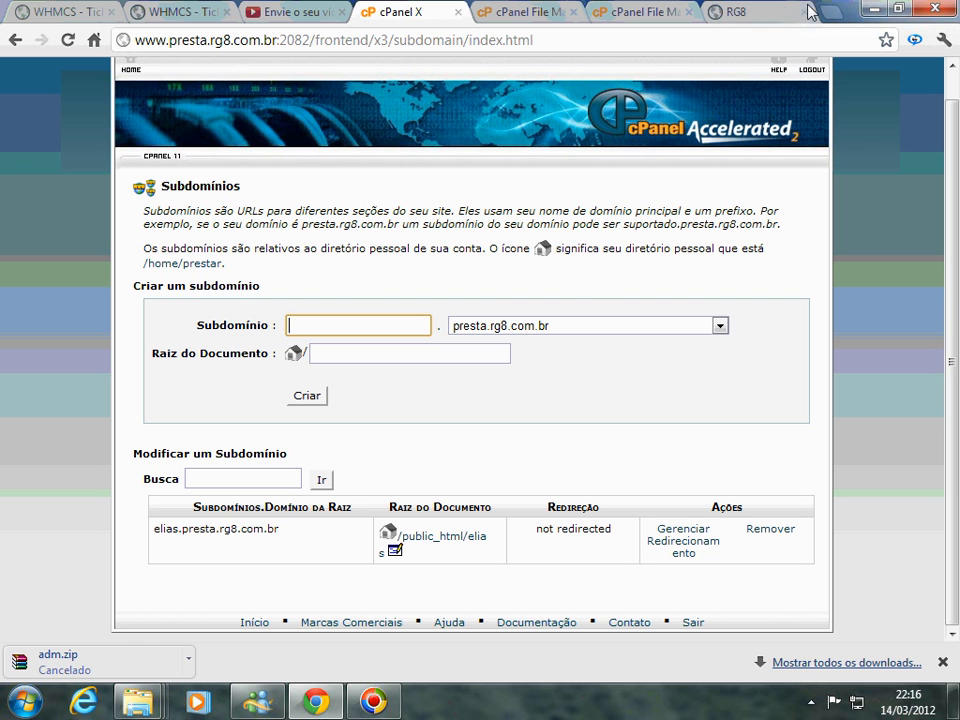
left_click_drag(287, 533, 153, 528)
right_click(160, 527)
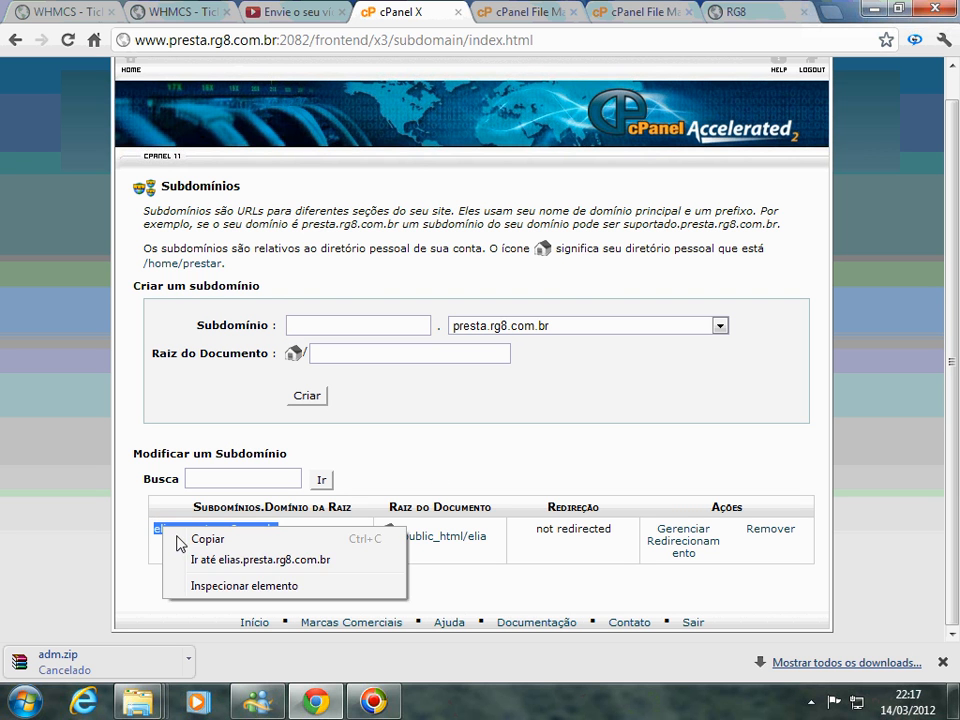
left_click(210, 539)
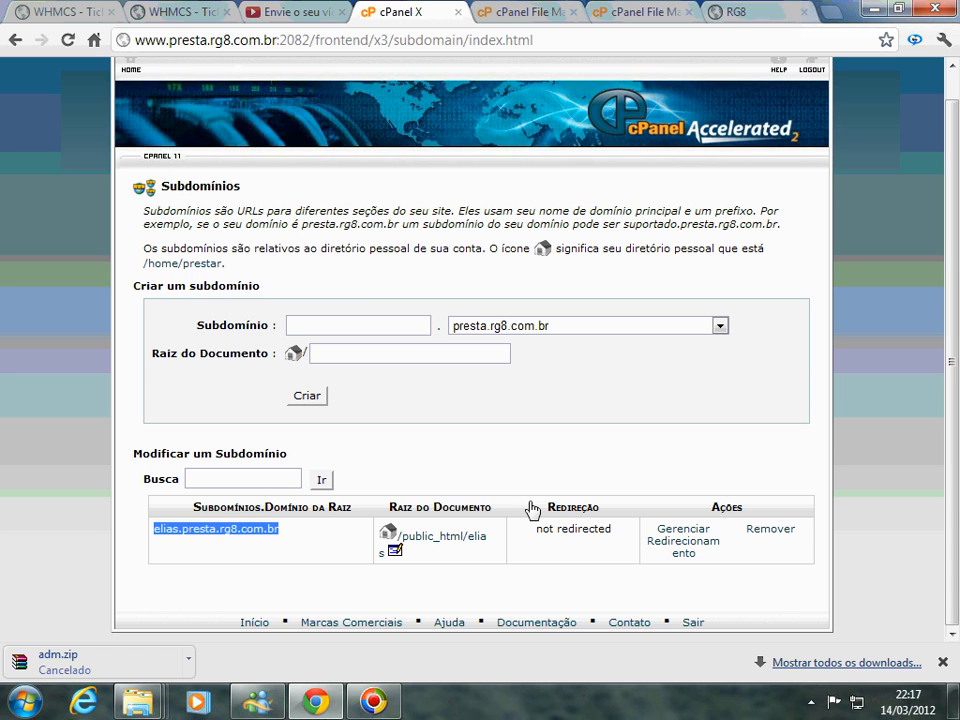
left_click(775, 10)
left_click(388, 42)
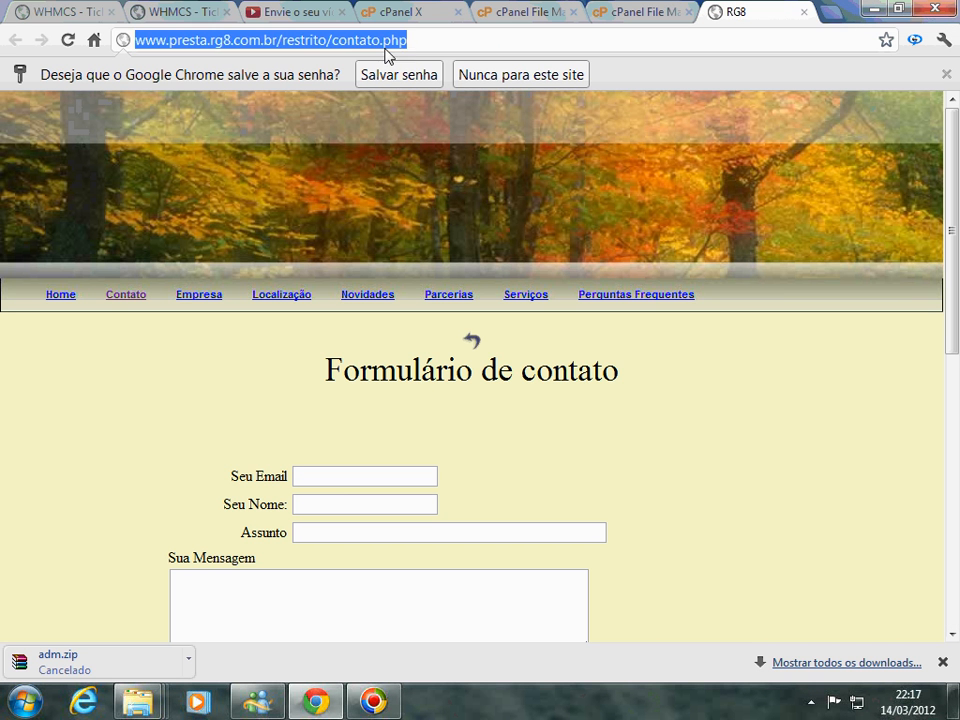
right_click(386, 46)
left_click(427, 154)
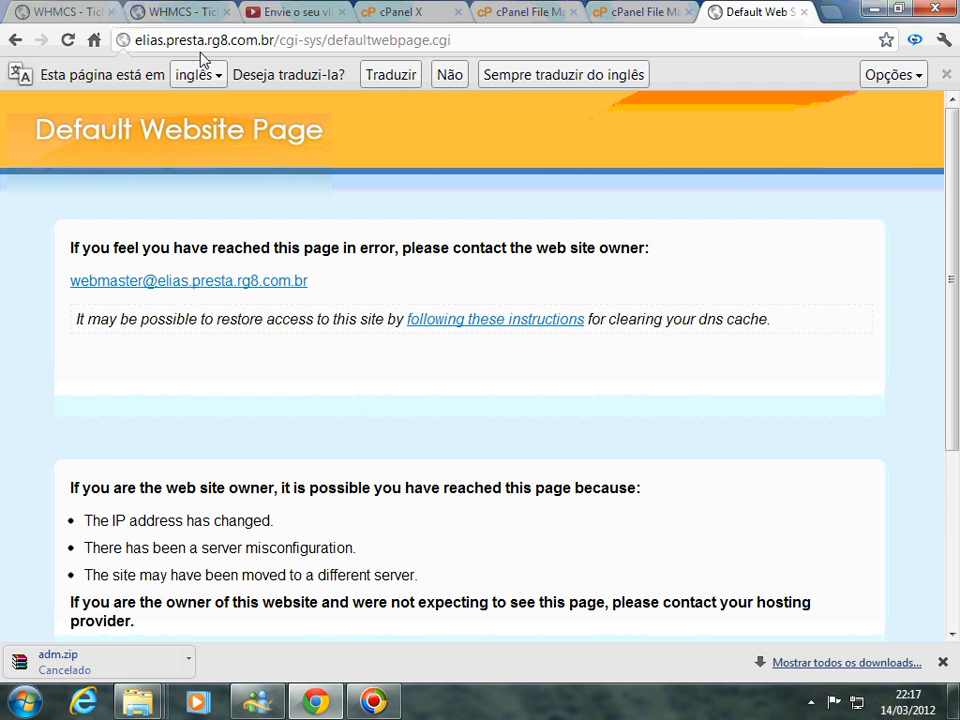
Step: Return to the cPanel home page, open the redirect form and choose presta.rg8.com.br as the domain to redirect
left_click(621, 11)
left_click(398, 10)
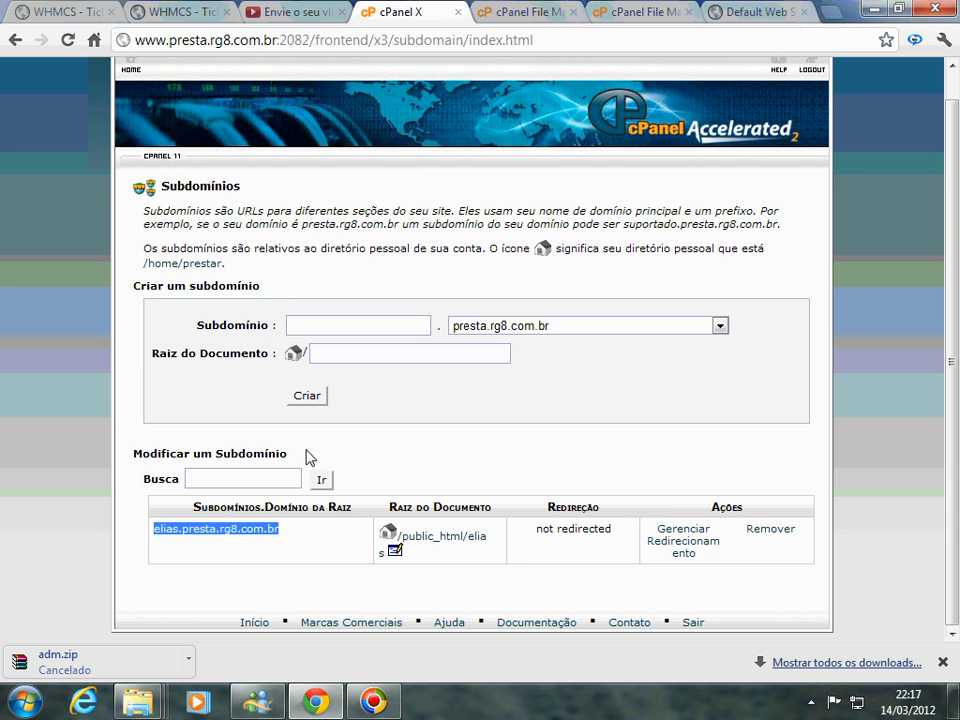
left_click(127, 78)
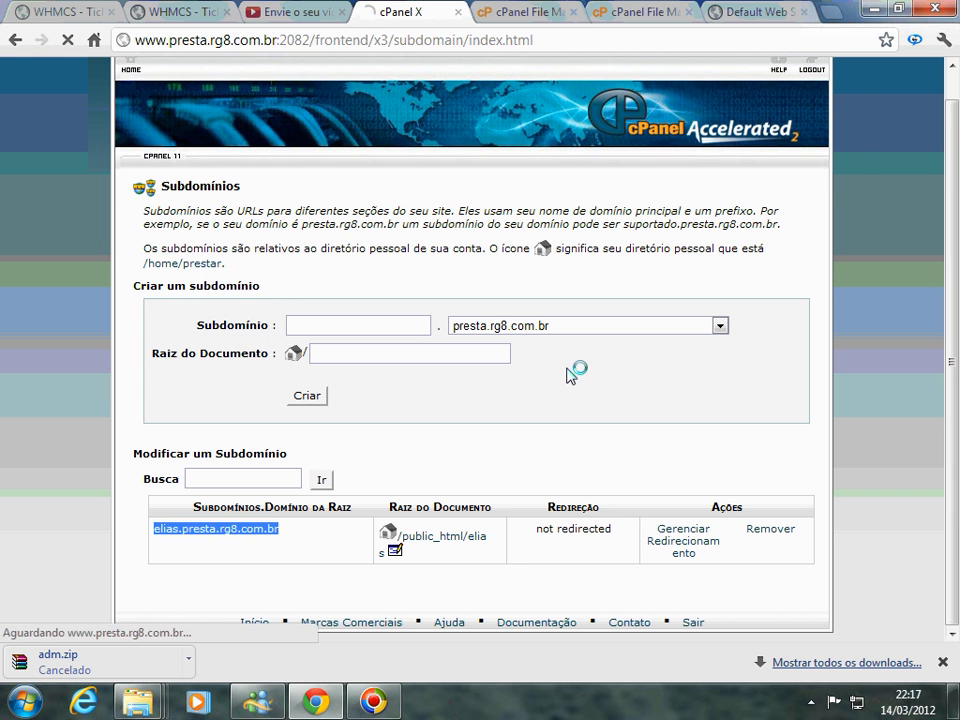
left_click_drag(952, 156, 957, 383)
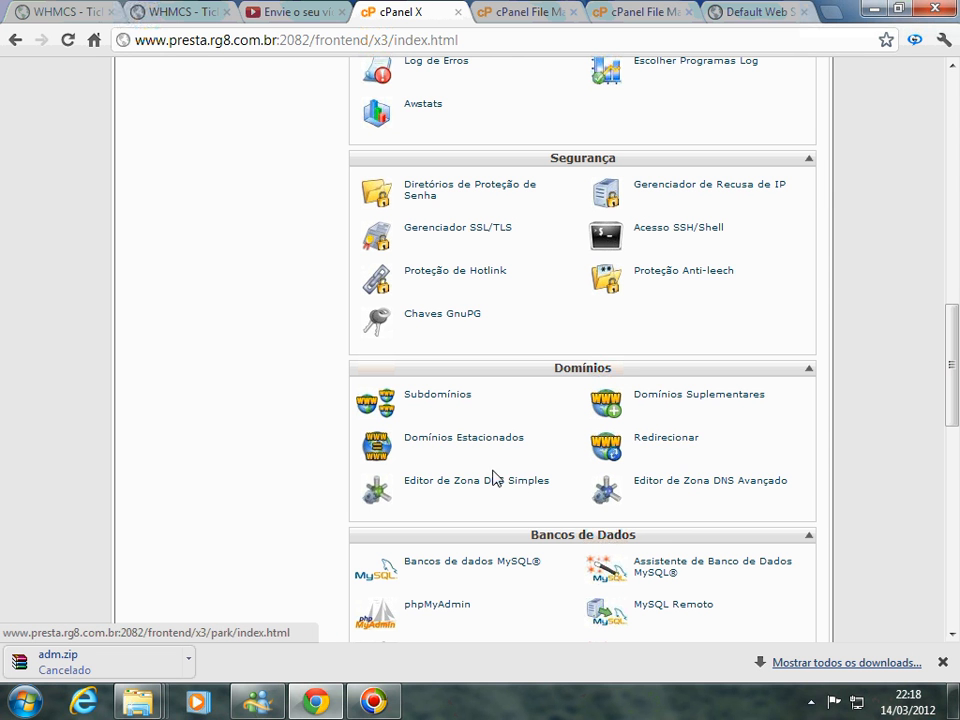
left_click(668, 443)
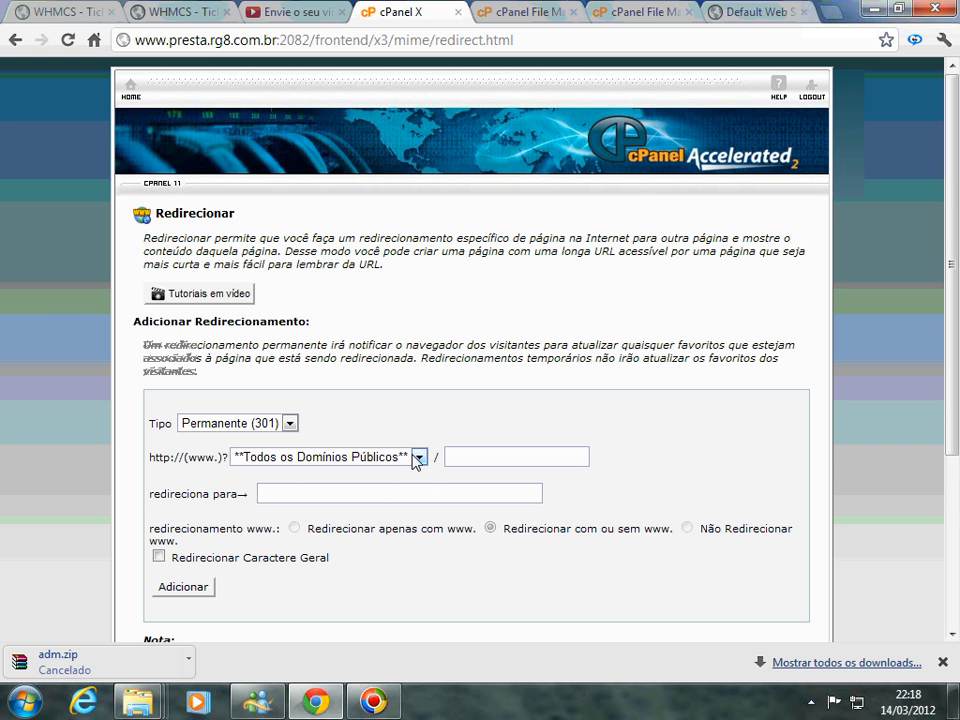
left_click(416, 457)
left_click(312, 488)
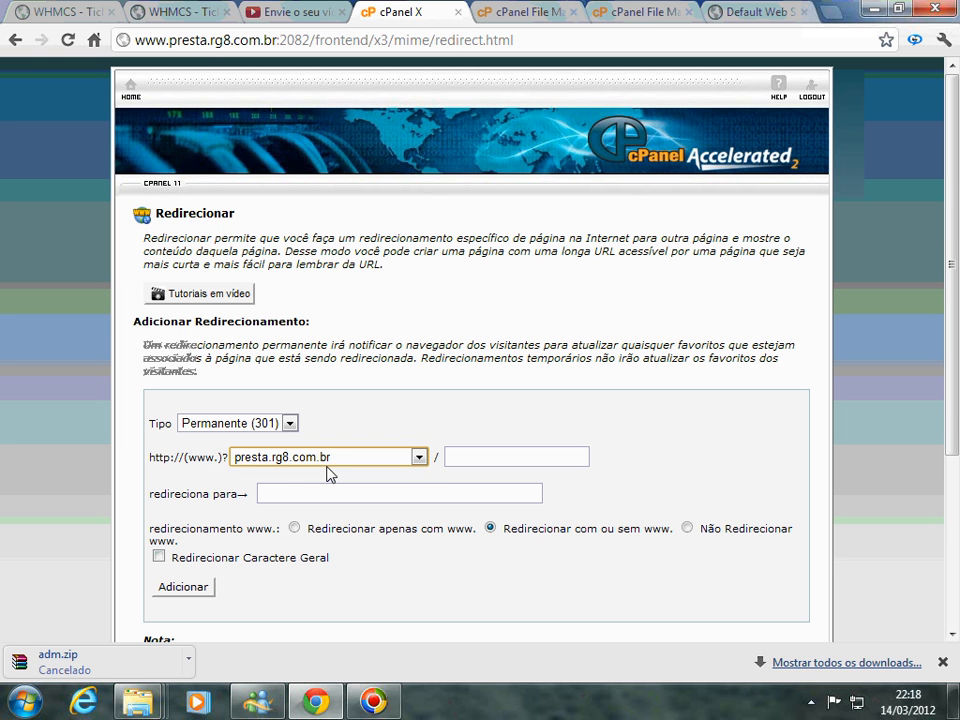
left_click(363, 498)
type("www")
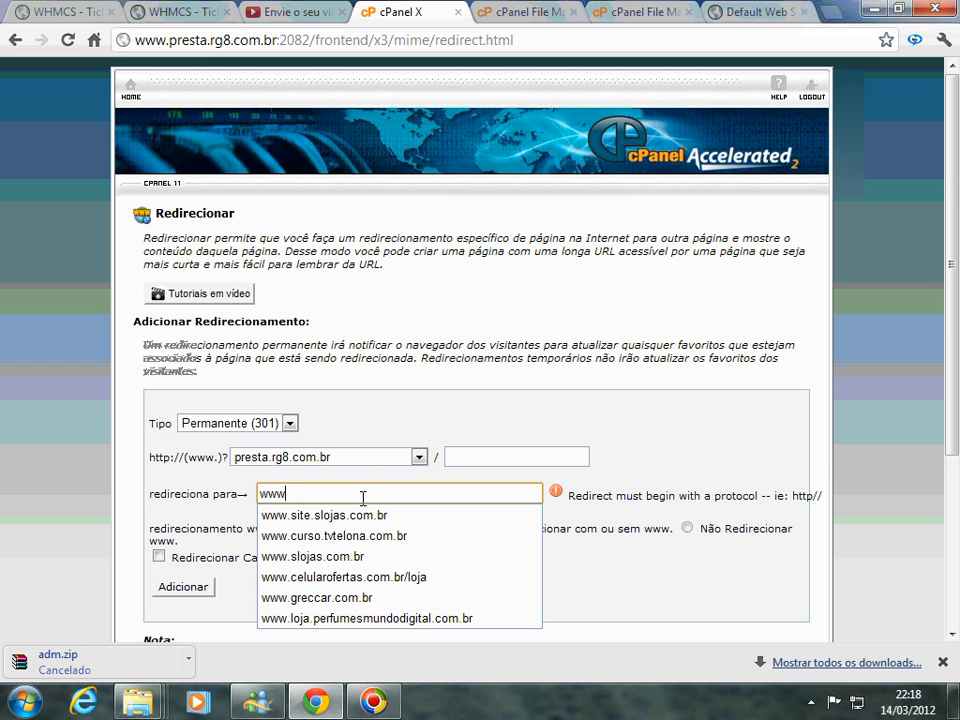
key("BackSpace")
key("BackSpace")
key("BackSpace")
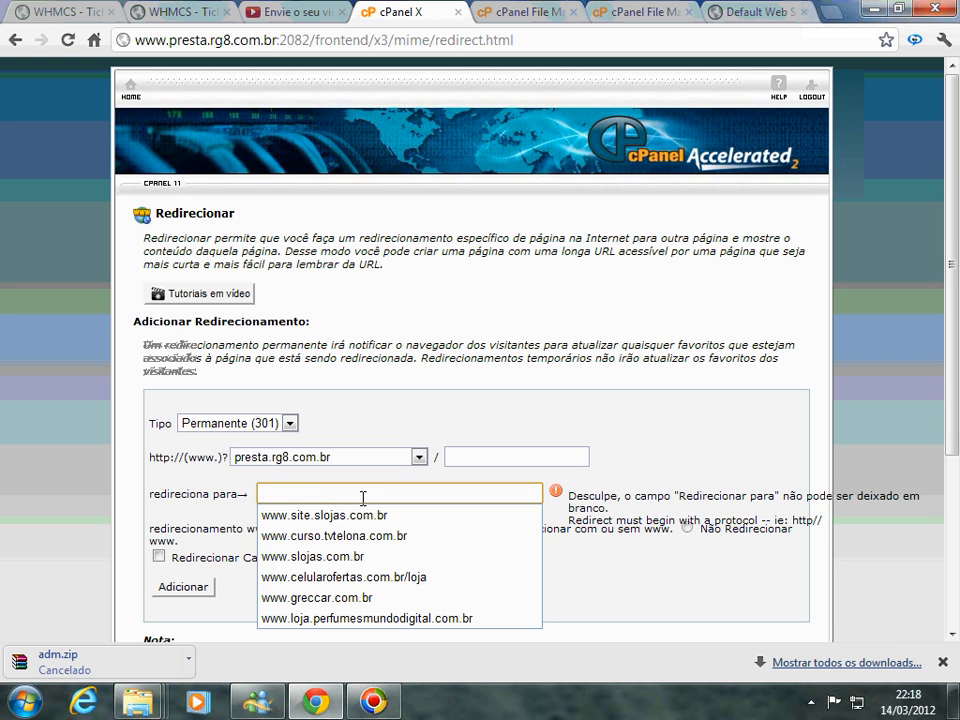
type("http://www")
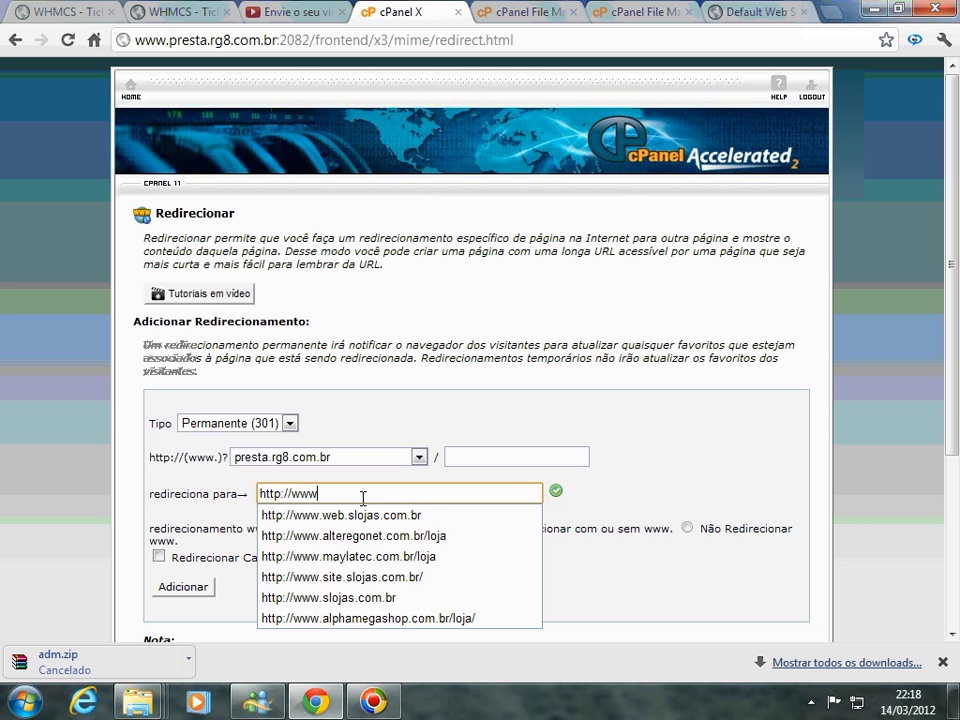
type(".loja")
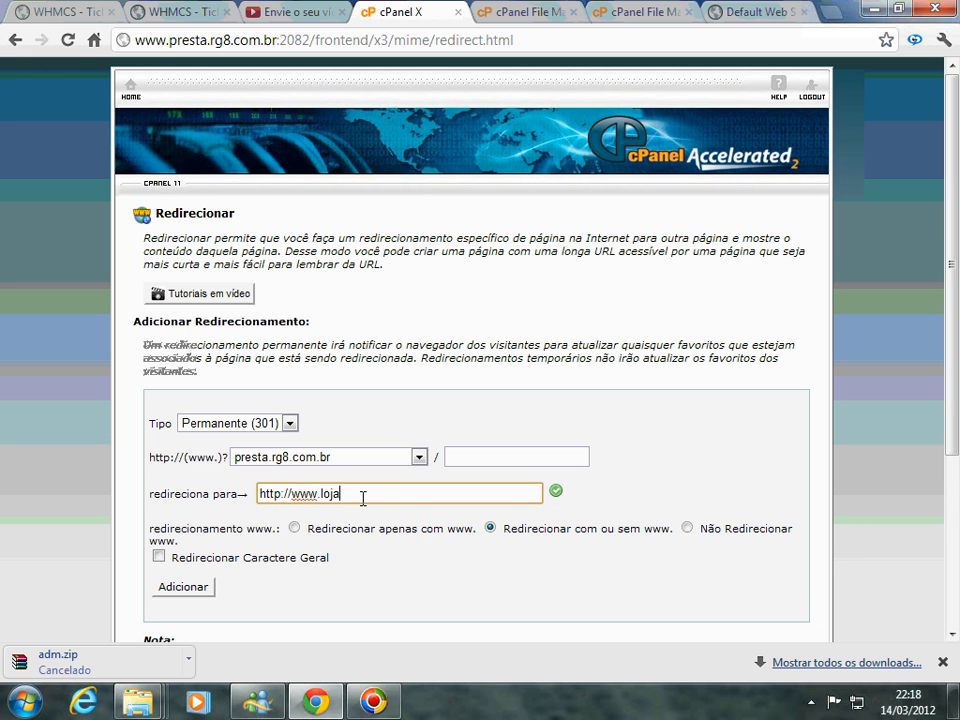
type("dosmoveis.com.br")
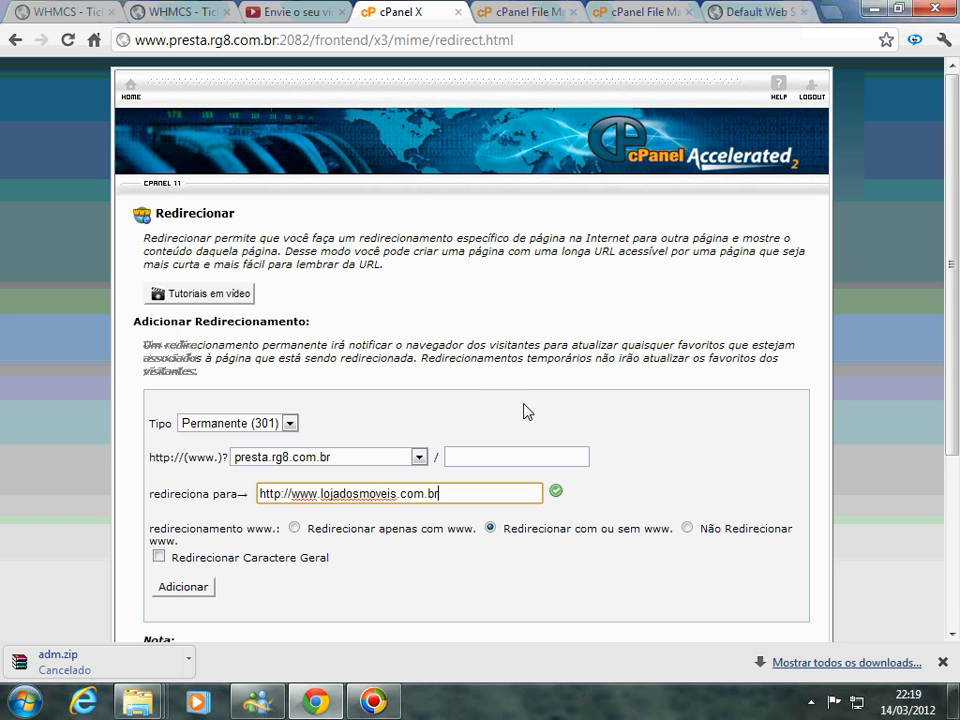
Step: Go back to the cPanel home page and open the add-on domain creation form from the Domínios section
left_click(125, 88)
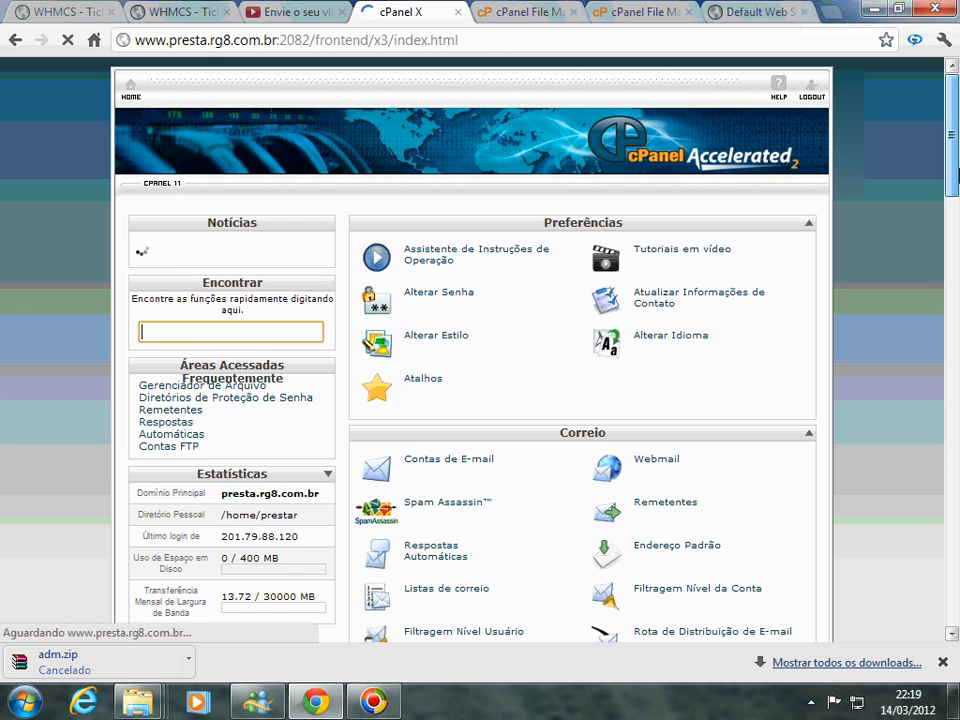
left_click(957, 283)
left_click_drag(957, 283, 957, 327)
left_click_drag(956, 335, 956, 428)
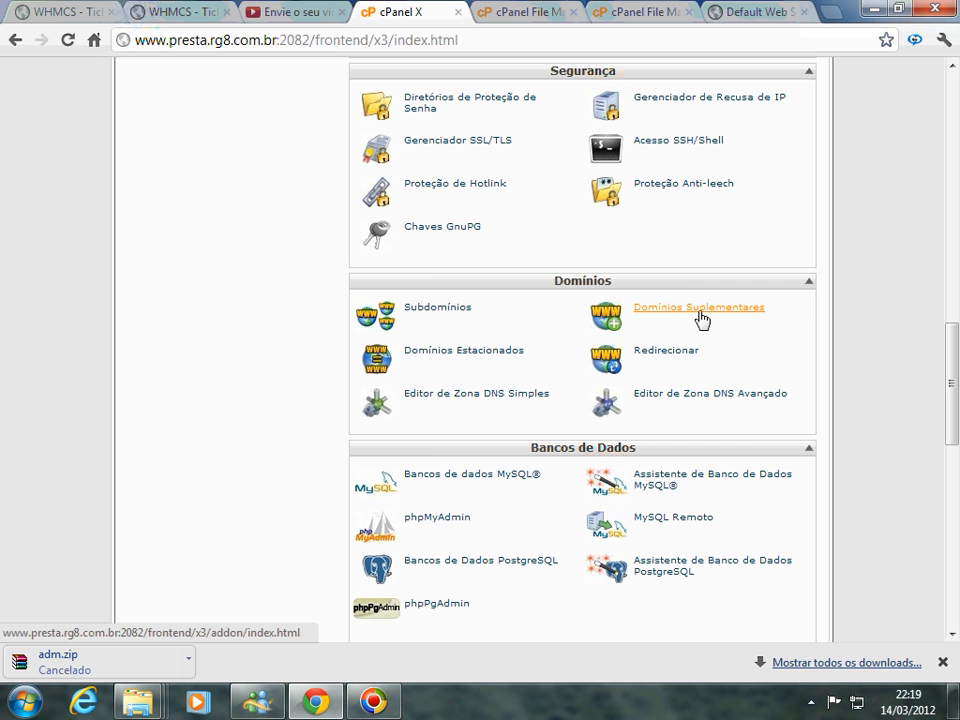
left_click(612, 310)
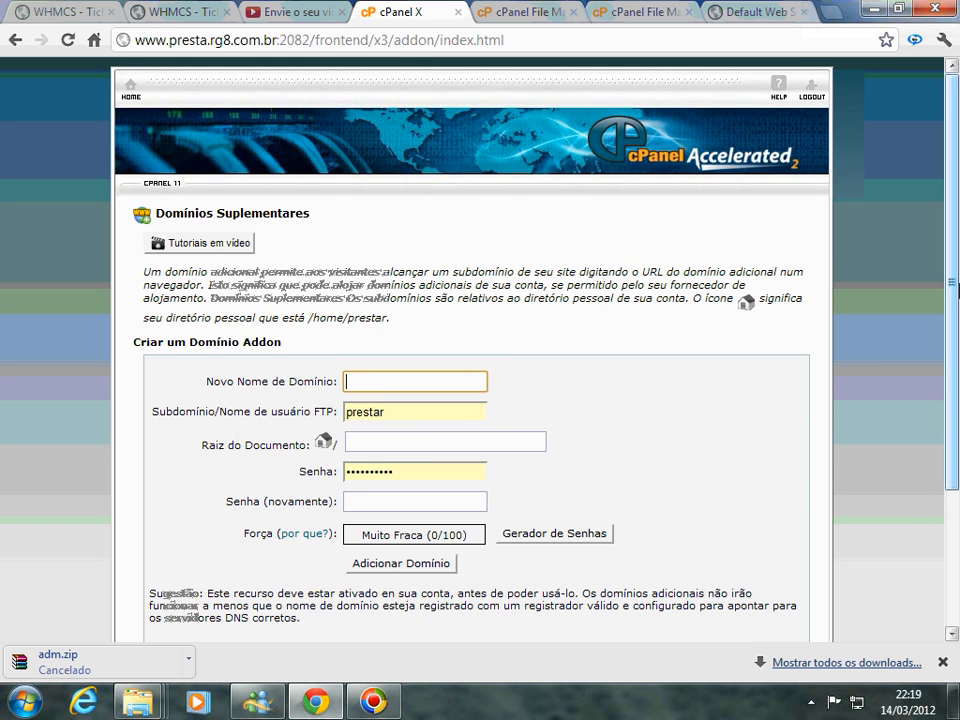
scroll(444, 316, "down", 3)
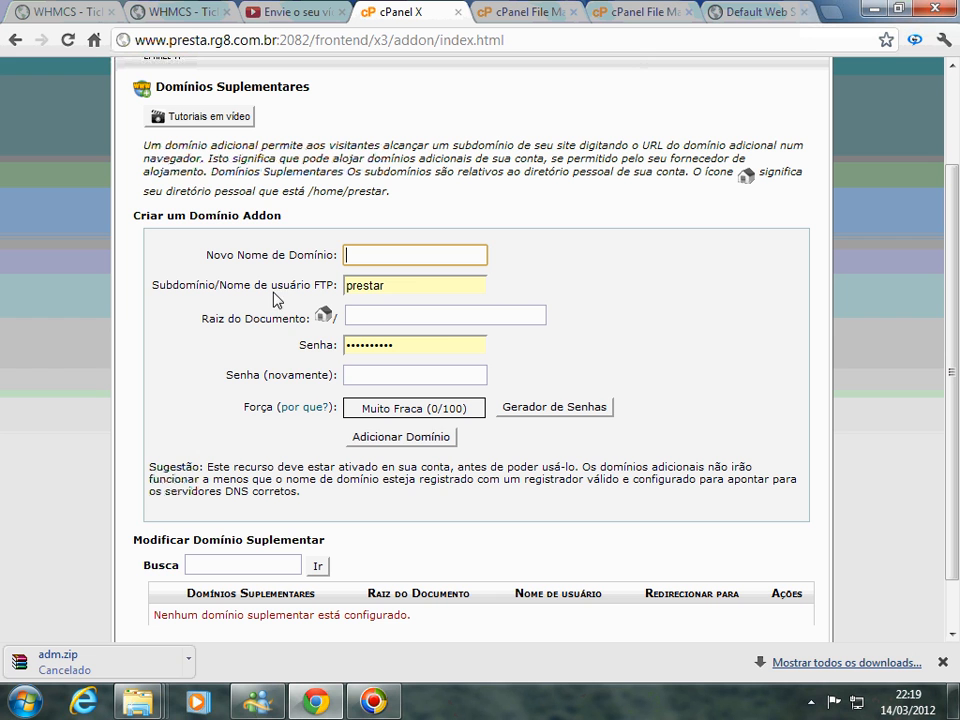
Step: Enter casadasfestas.com.br as the new add-on domain name and let the FTP user and document root fill in
left_click(384, 316)
left_click(380, 259)
type("casa")
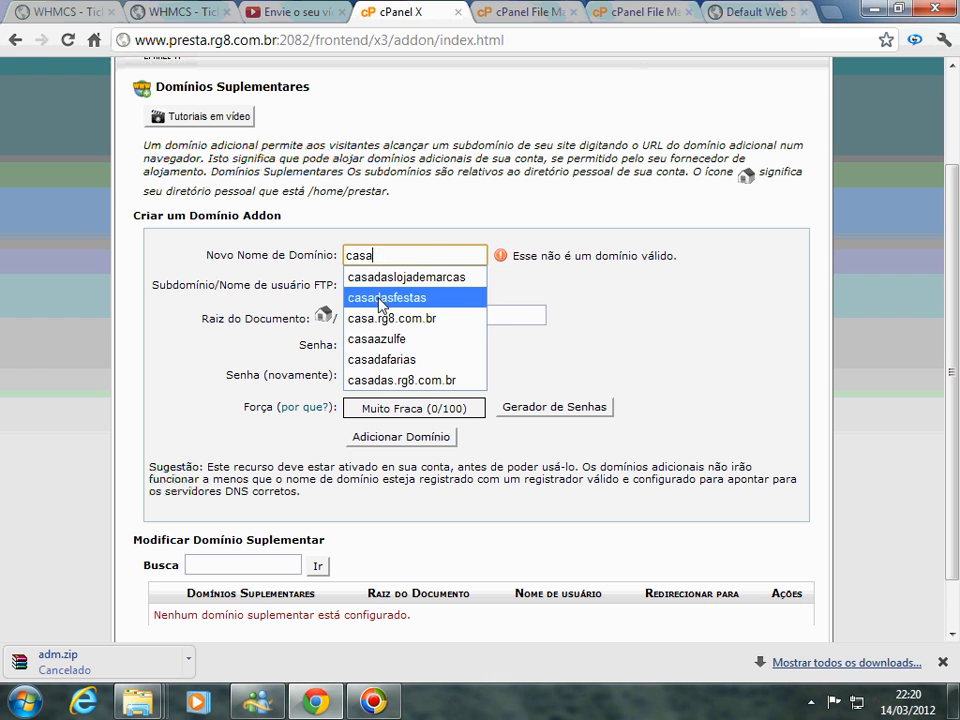
left_click(386, 298)
type(".com.br")
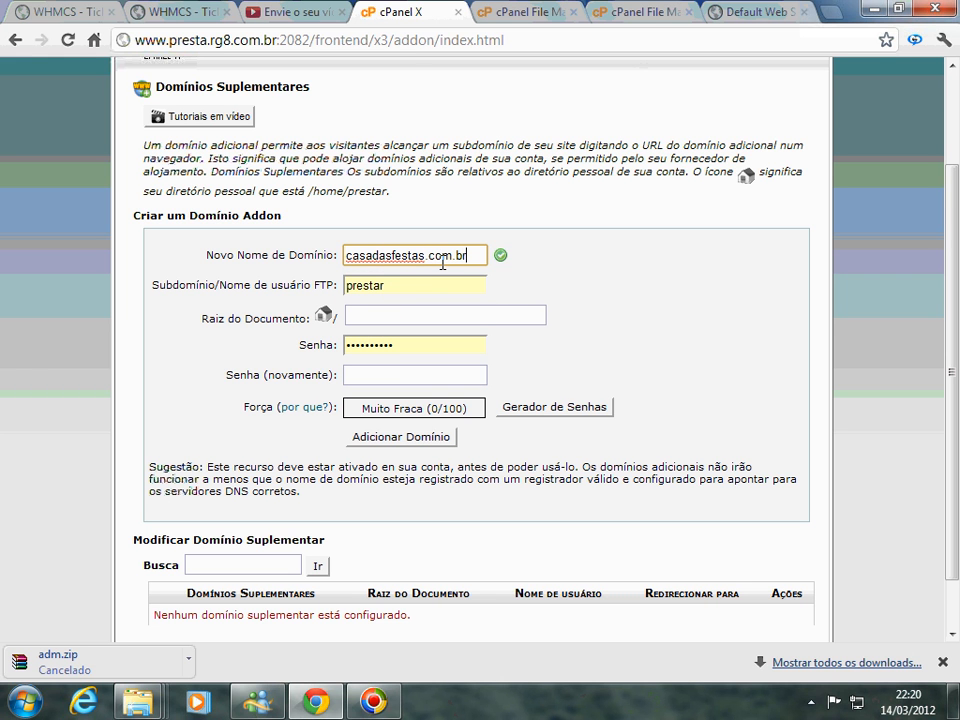
left_click(584, 315)
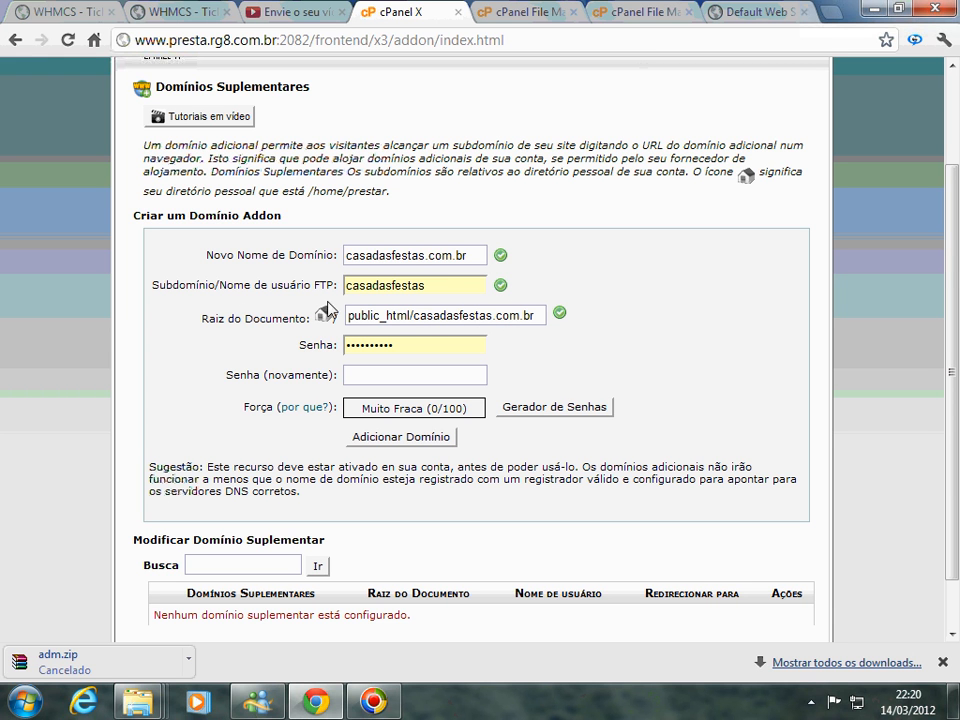
Step: Examine the document root path, the repeat-password field and the new domain name in the add-on domain form
left_click_drag(414, 315, 317, 317)
left_click(421, 317)
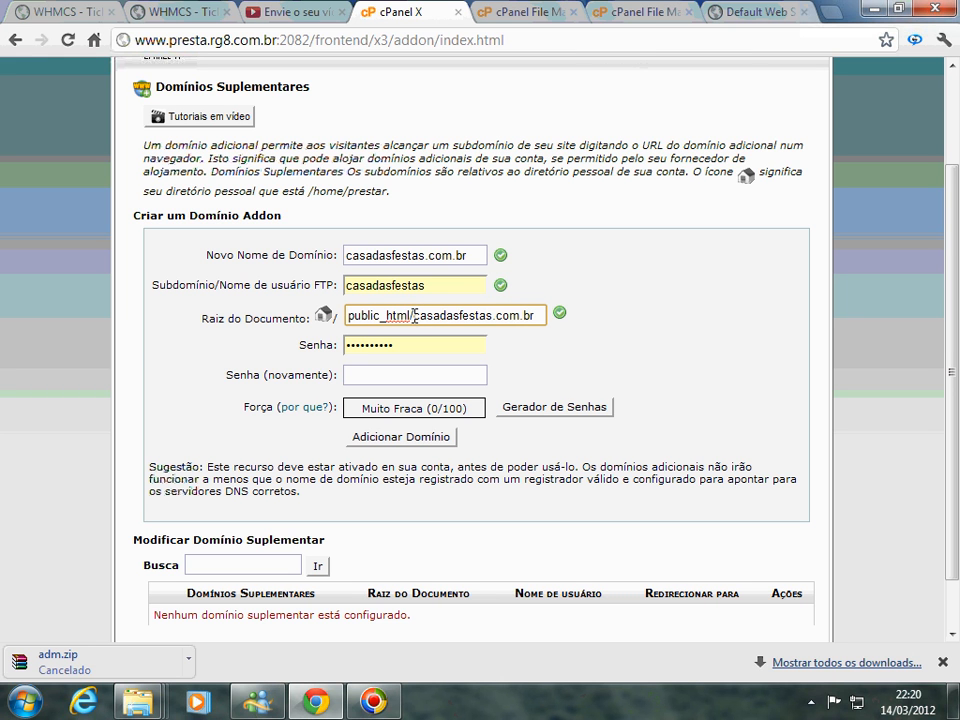
left_click_drag(414, 316, 537, 317)
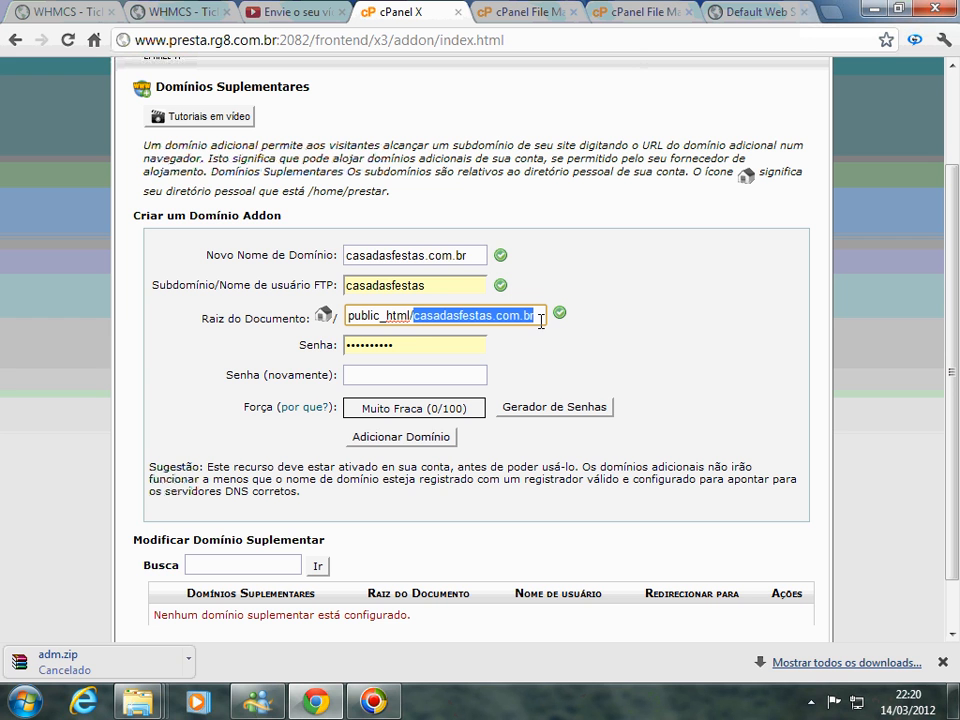
left_click(397, 375)
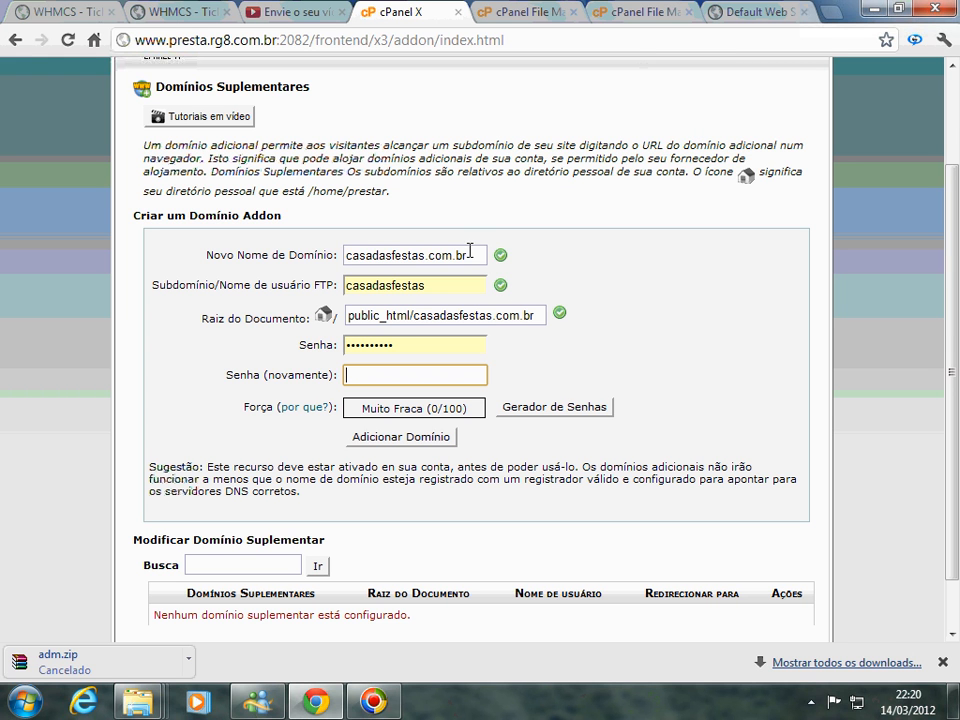
left_click_drag(474, 256, 344, 254)
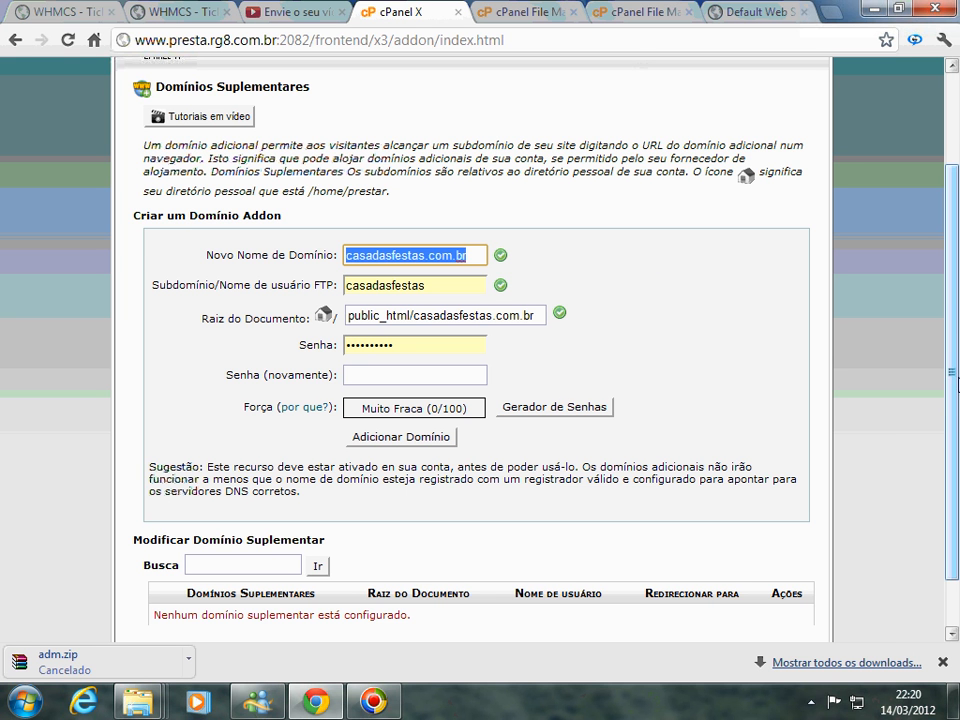
scroll(948, 340, "up", 2)
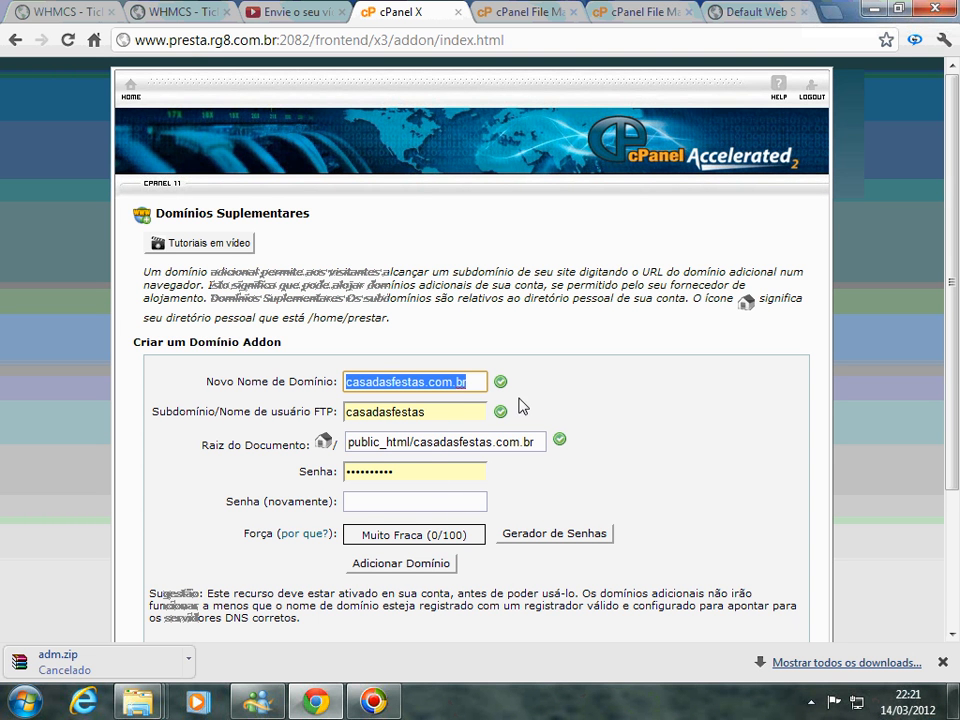
Step: Return to the cPanel home page and open Bancos de dados MySQL from the Bancos de Dados section
left_click(131, 92)
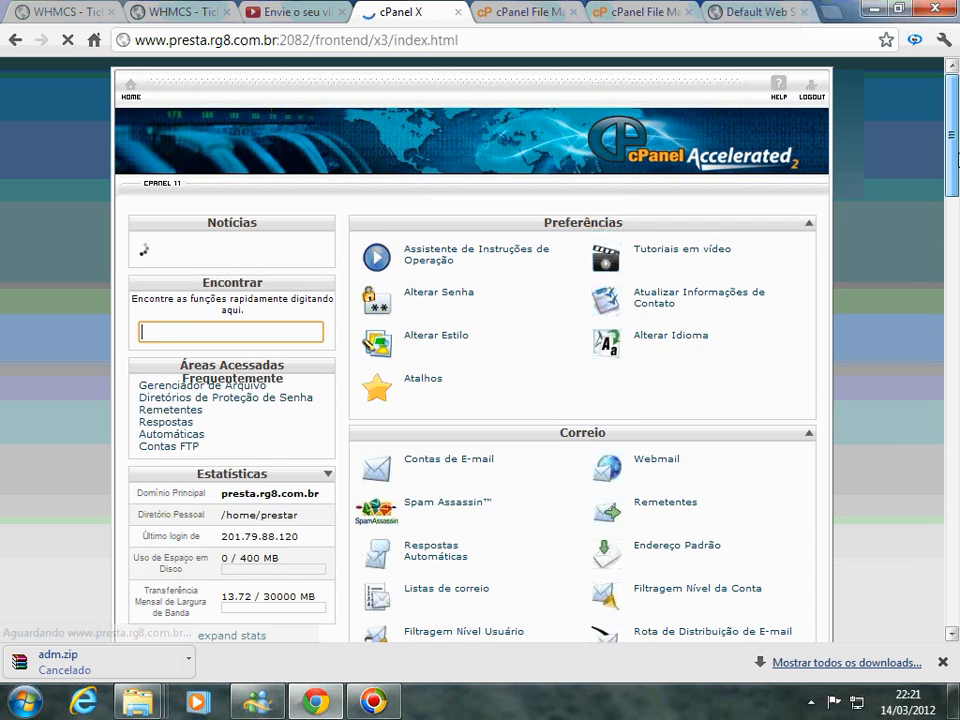
scroll(958, 276, "down", 5)
left_click_drag(958, 276, 958, 386)
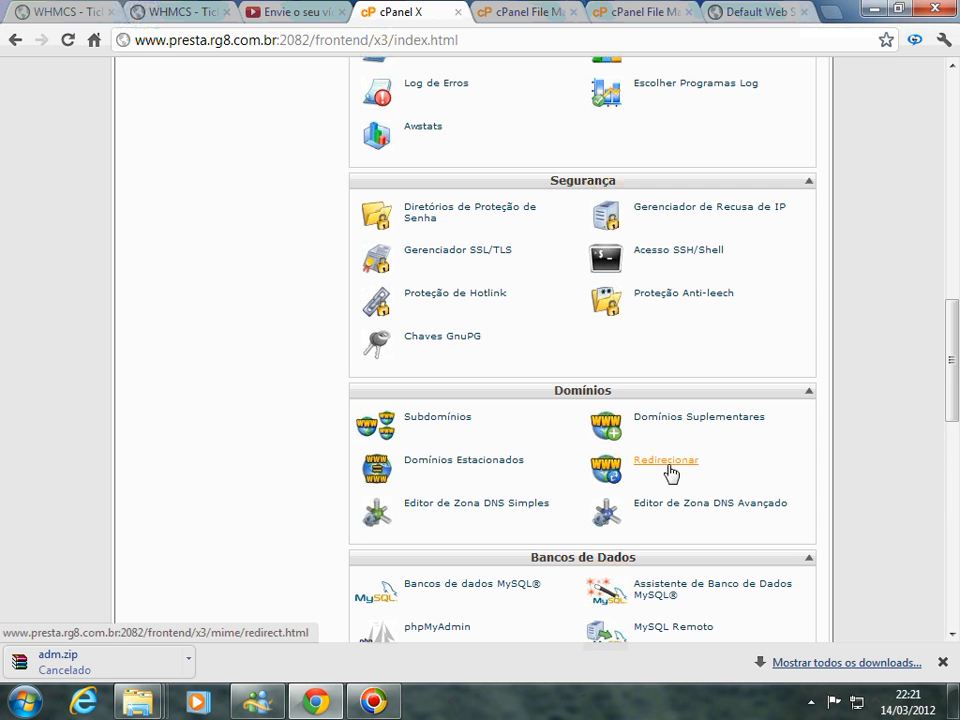
left_click_drag(955, 405, 955, 441)
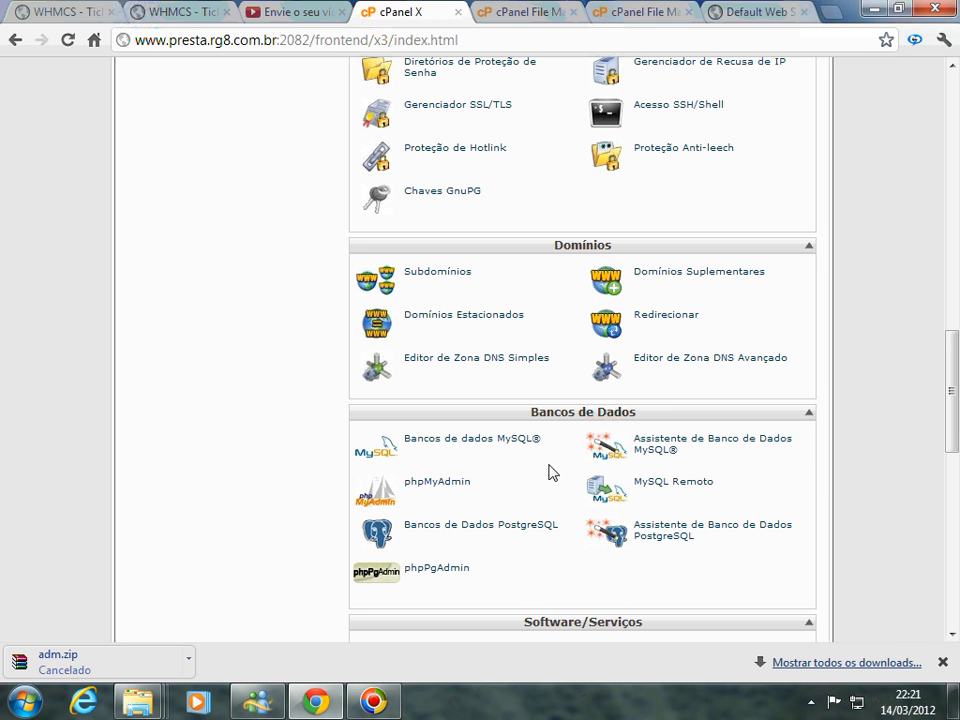
left_click(463, 446)
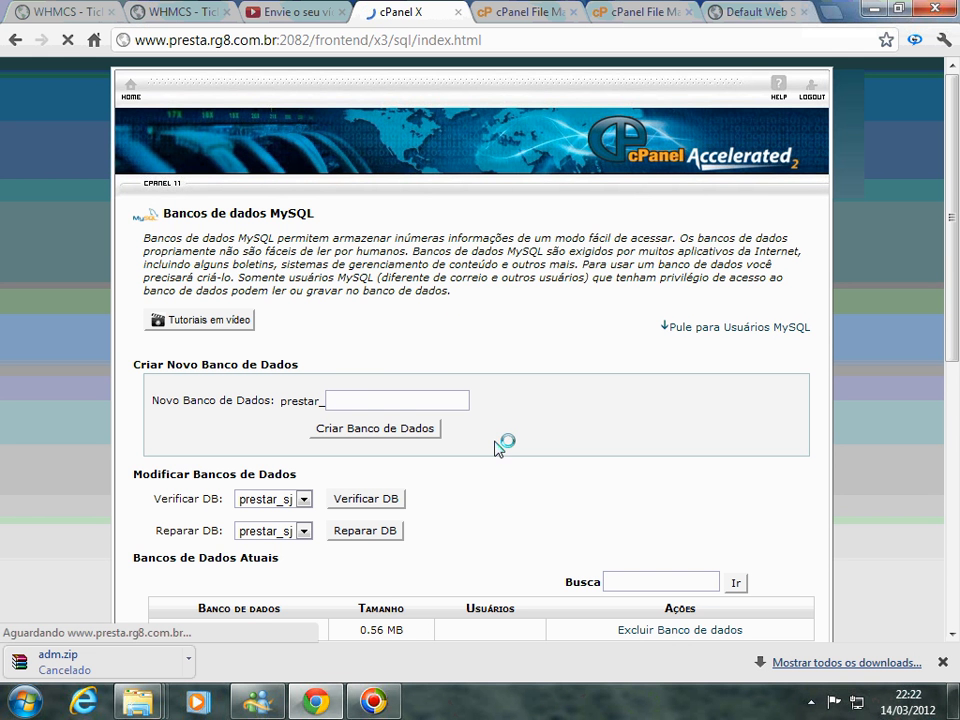
Step: Create a new MySQL database named bd under the prestar_ prefix
left_click(368, 398)
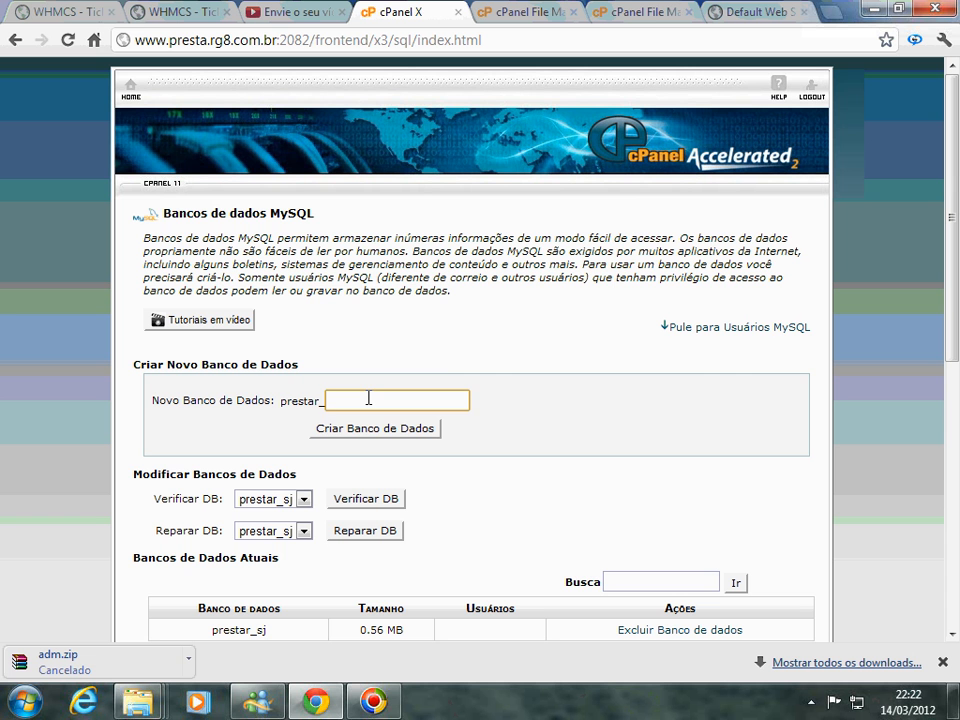
type("bd")
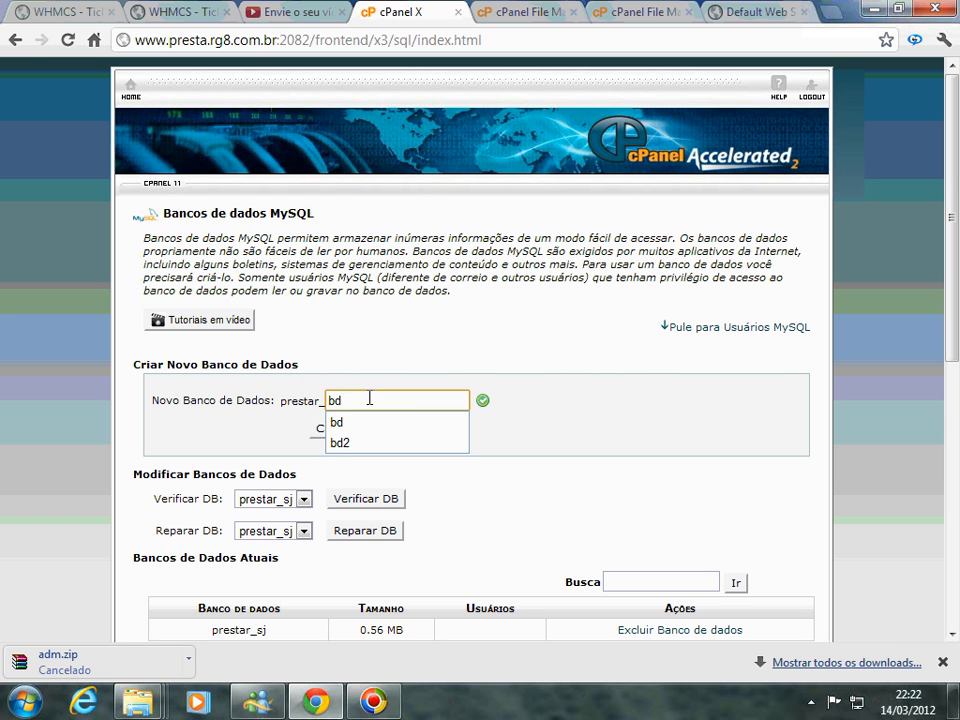
left_click(598, 420)
scroll(380, 400, "down", 3)
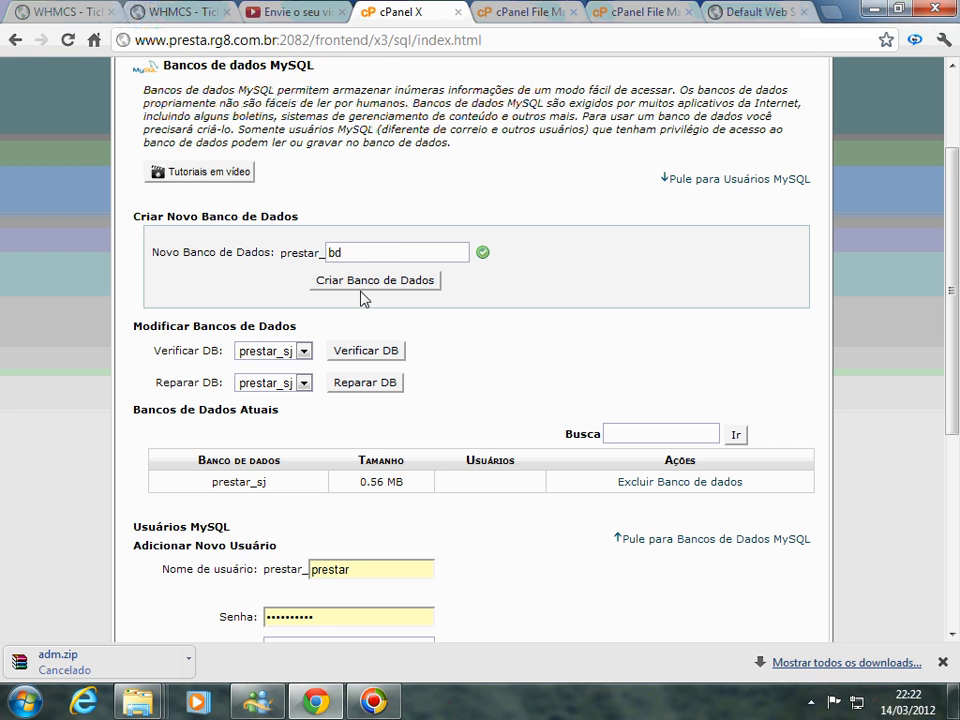
left_click(365, 291)
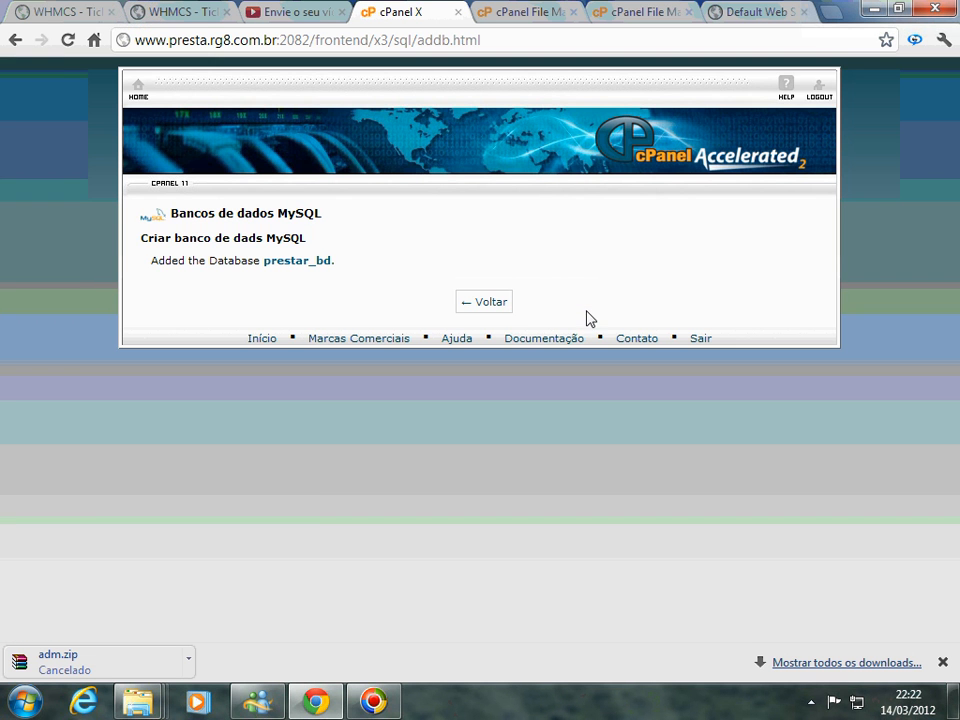
Step: Return to the MySQL databases page and look at the prestar_bd entry among the current databases
left_click(506, 306)
scroll(766, 400, "down", 3)
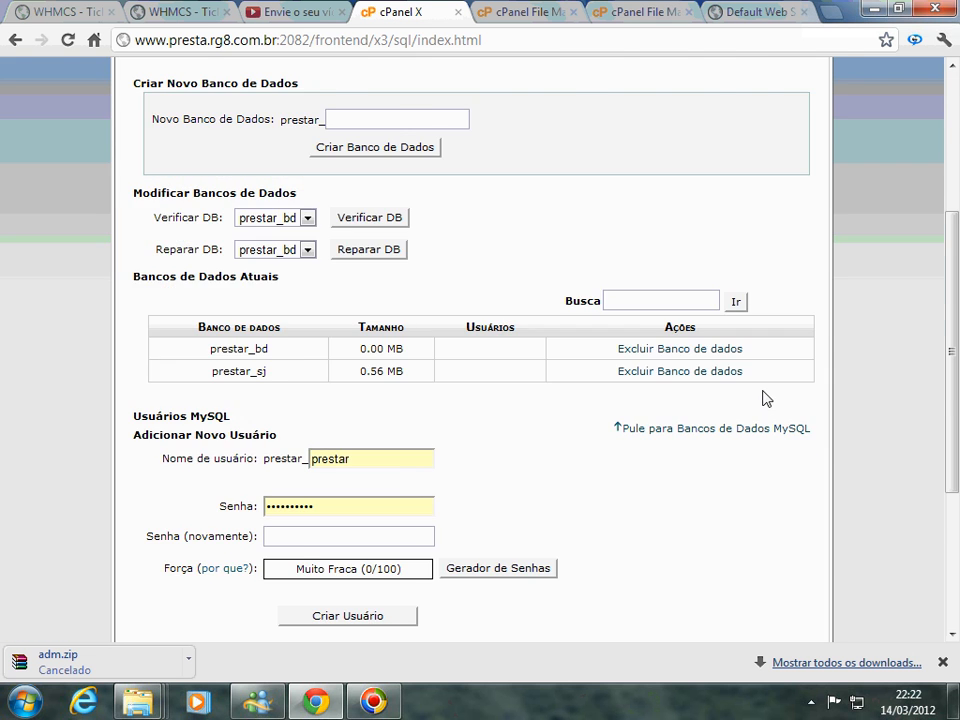
scroll(766, 400, "up", 2)
scroll(766, 400, "down", 2)
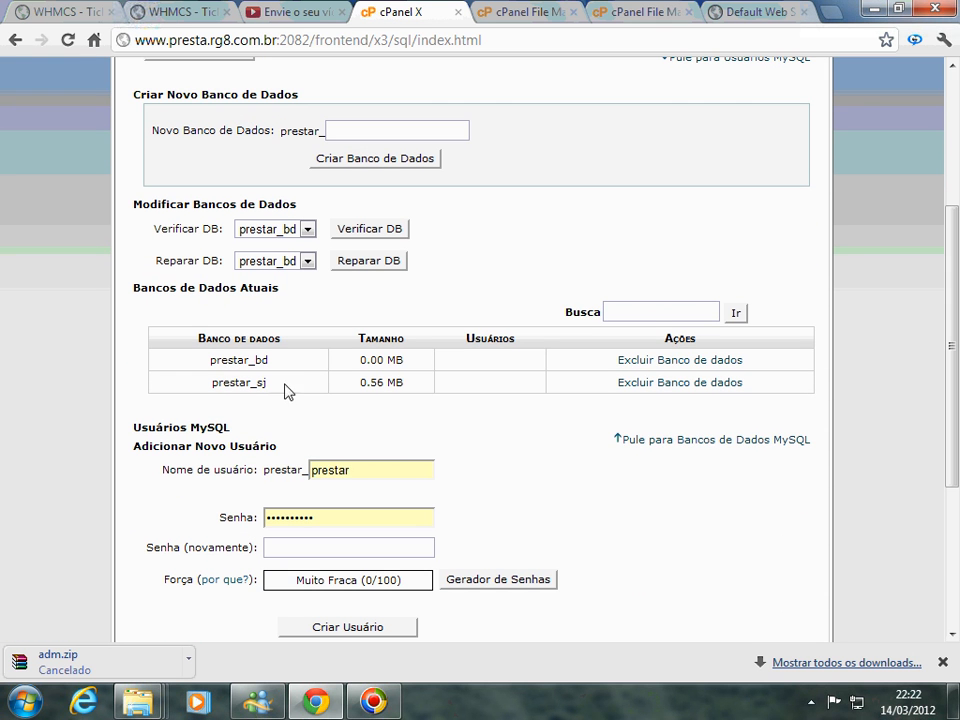
left_click_drag(268, 360, 210, 360)
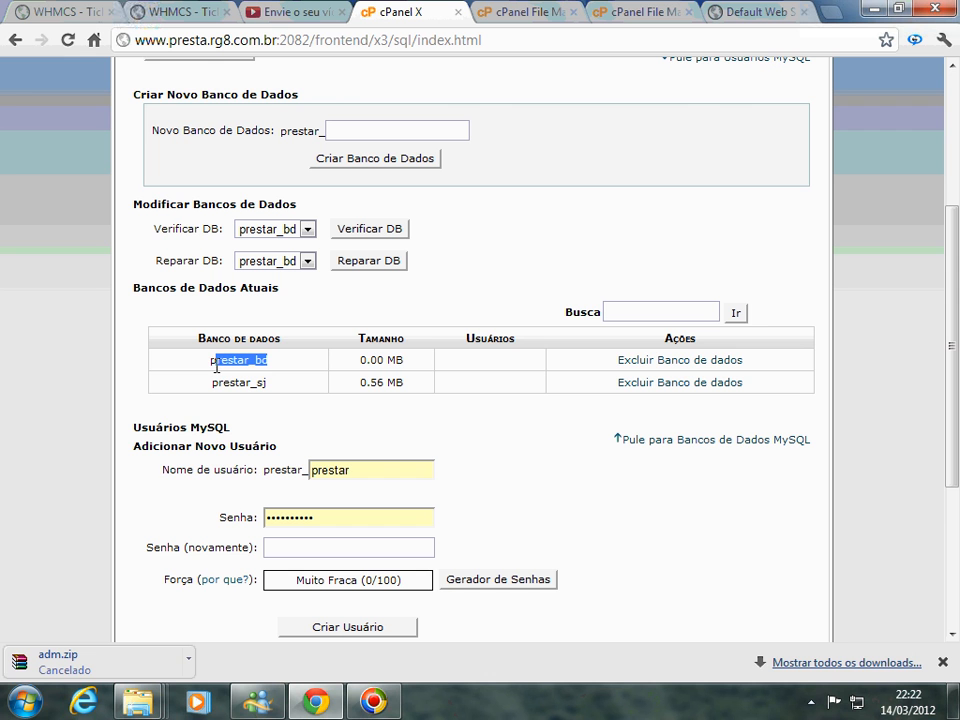
left_click(287, 369)
Step: Replace the prefilled username in the new MySQL user form with the database user's first name
left_click_drag(955, 392, 957, 375)
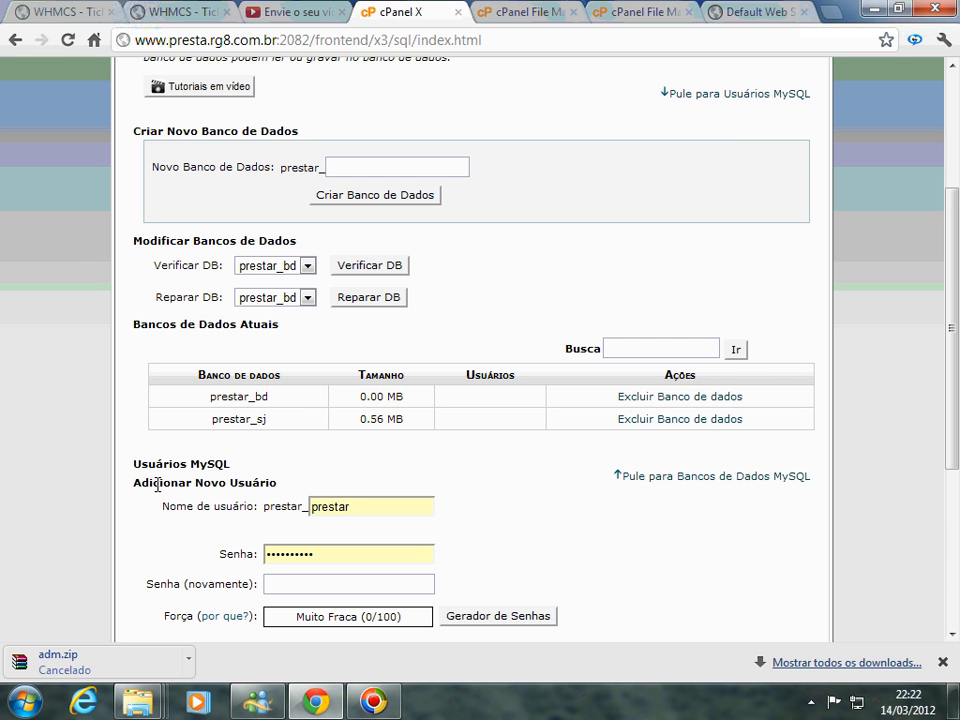
left_click_drag(387, 514, 219, 509)
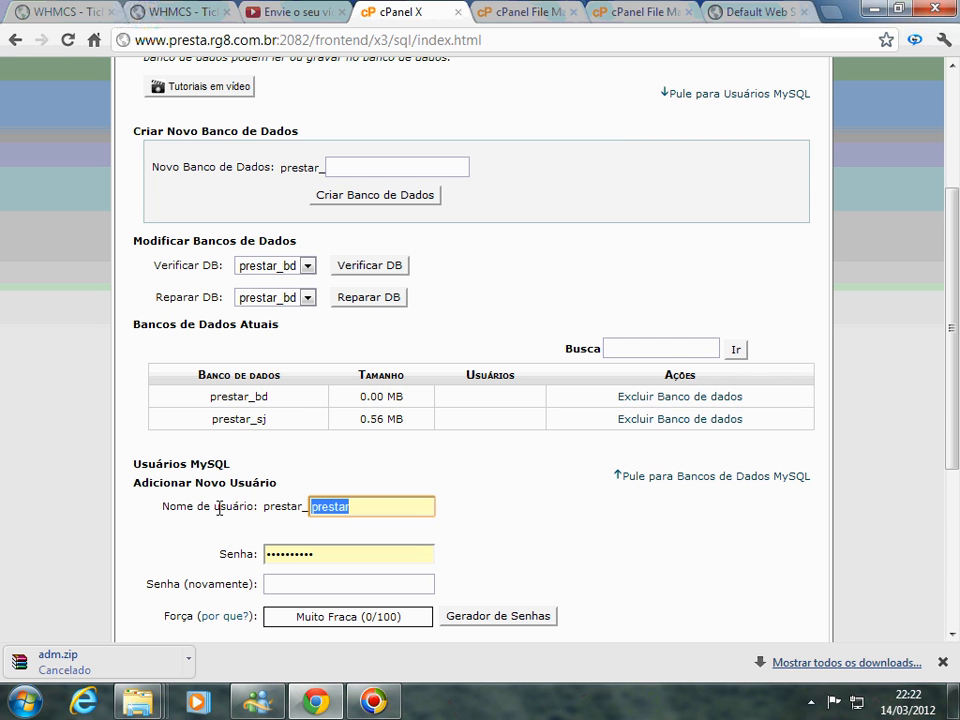
type("elias")
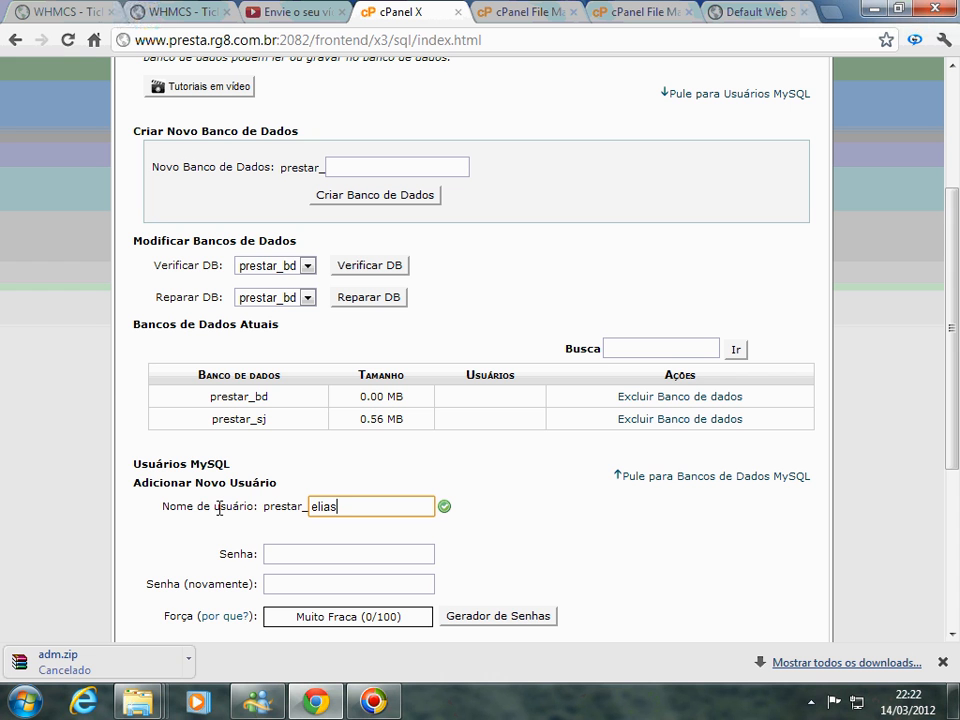
left_click_drag(956, 387, 958, 405)
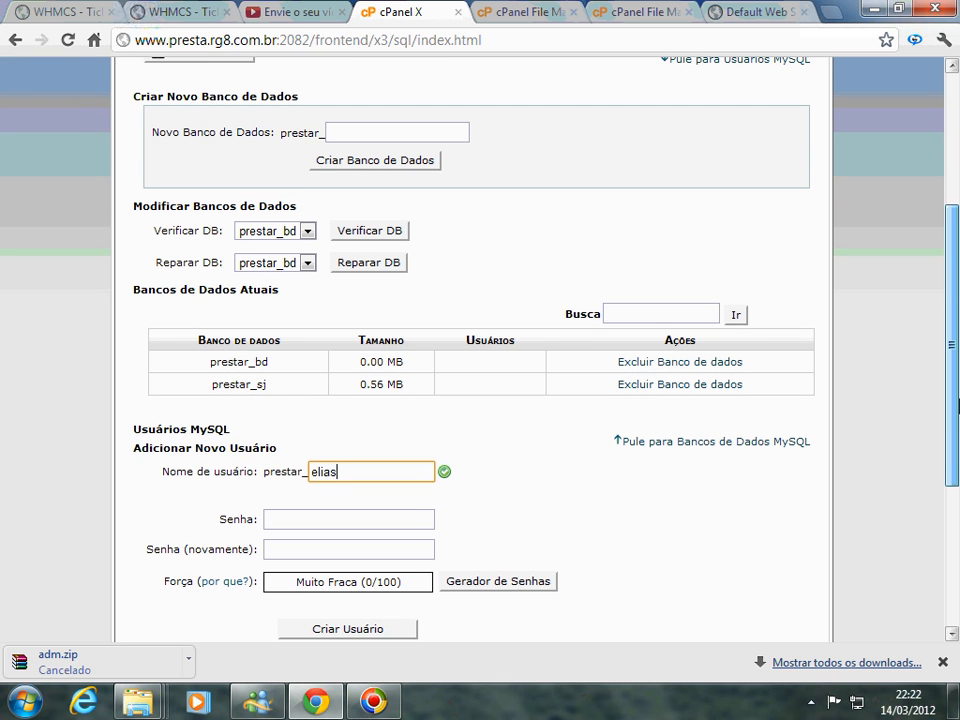
left_click_drag(958, 405, 957, 421)
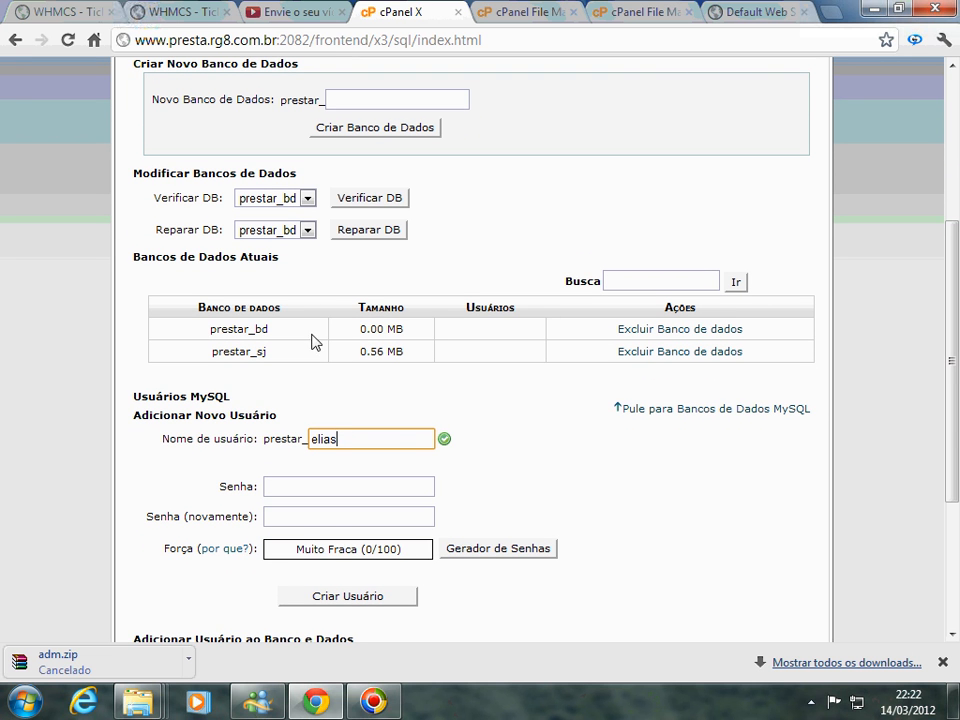
Step: Enter a password for the new MySQL user and repeat it in the Senha (novamente) field
left_click(290, 488)
type("1")
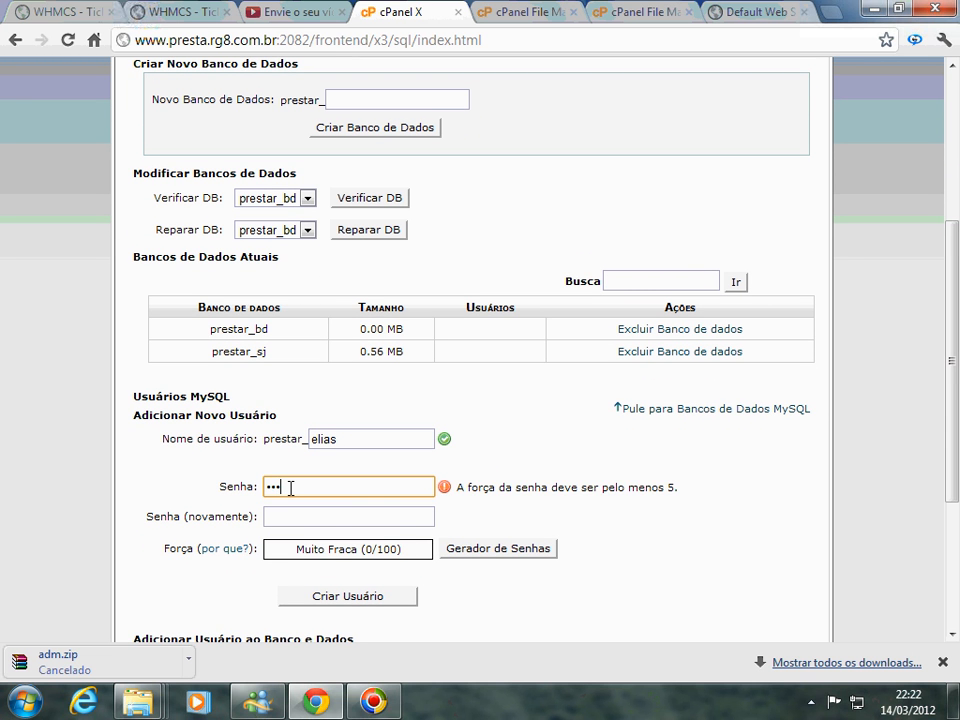
type("•••••••")
left_click(309, 514)
type("•••")
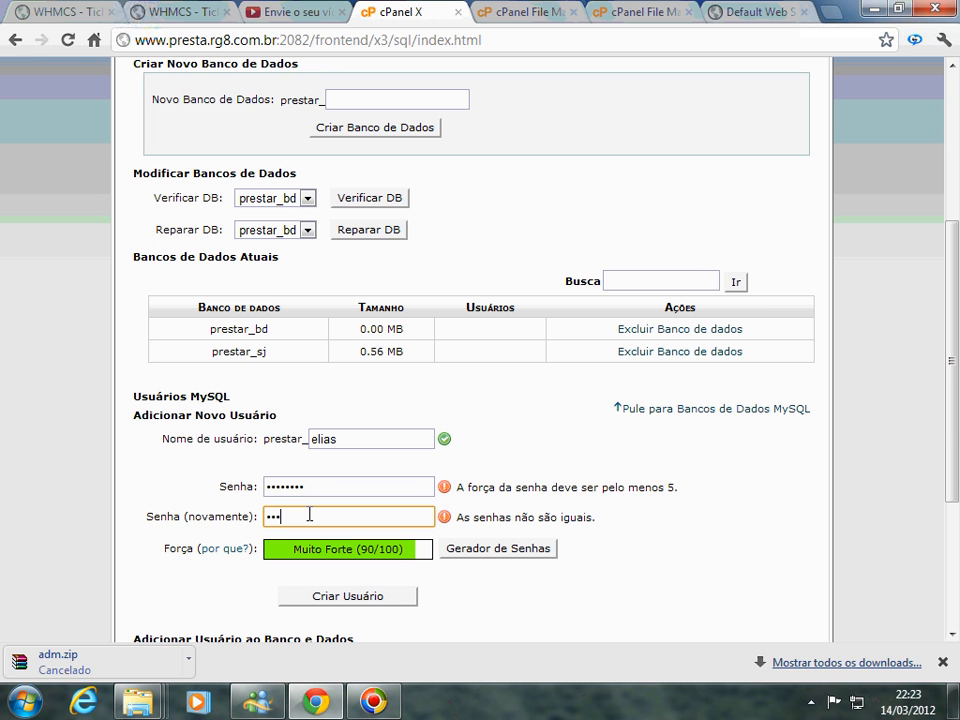
type("•")
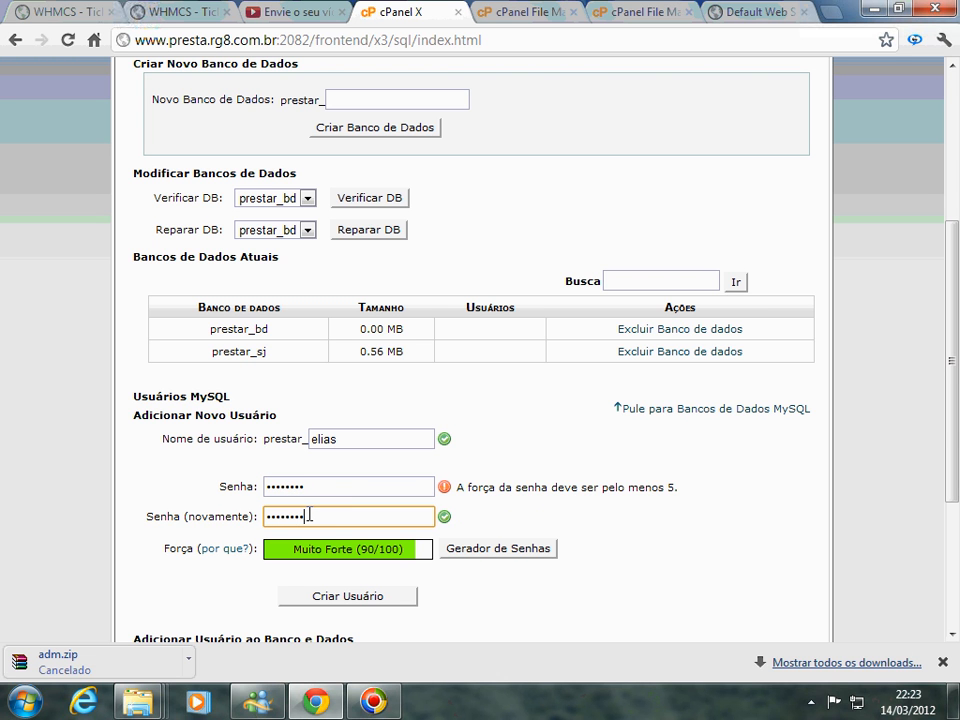
Step: Re-enter the new user's password in the Senha field, create the MySQL user, and return to the databases page
double_click(266, 486)
type("•••")
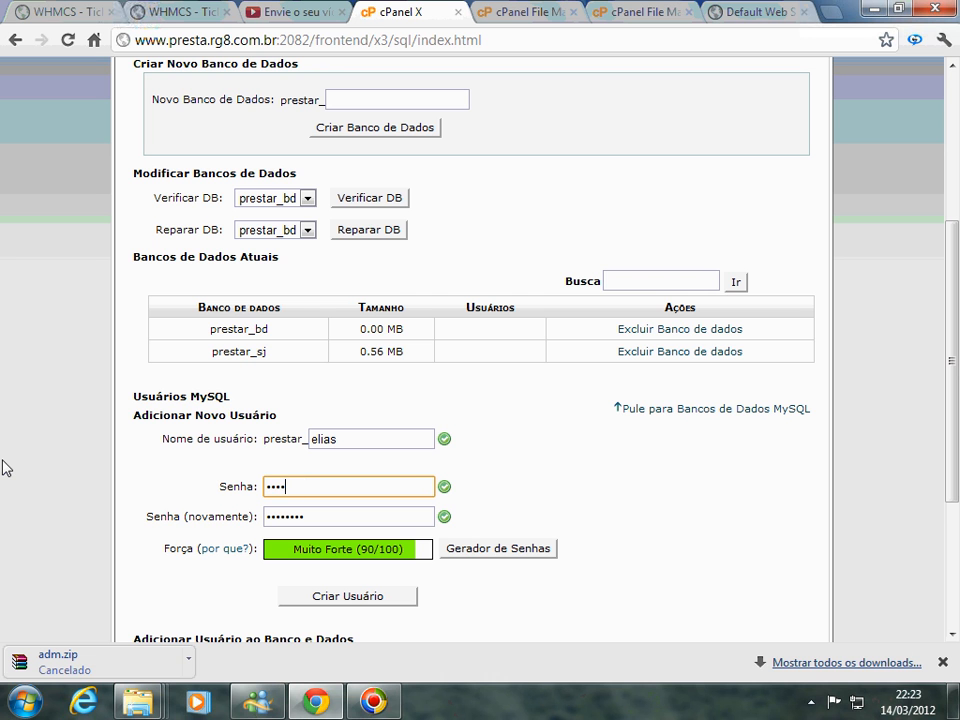
type("•••••")
left_click(362, 600)
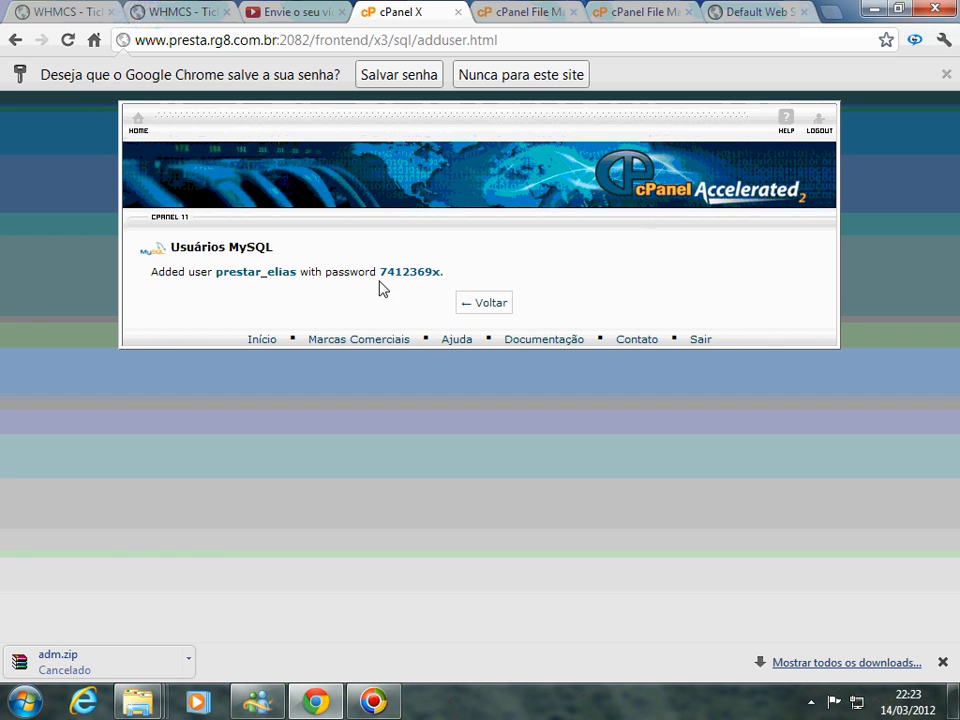
left_click(484, 303)
Step: Examine the prestar_bd database, the new entry under Usuários Atuais, and the form for adding a user to a database
left_click_drag(958, 281, 958, 501)
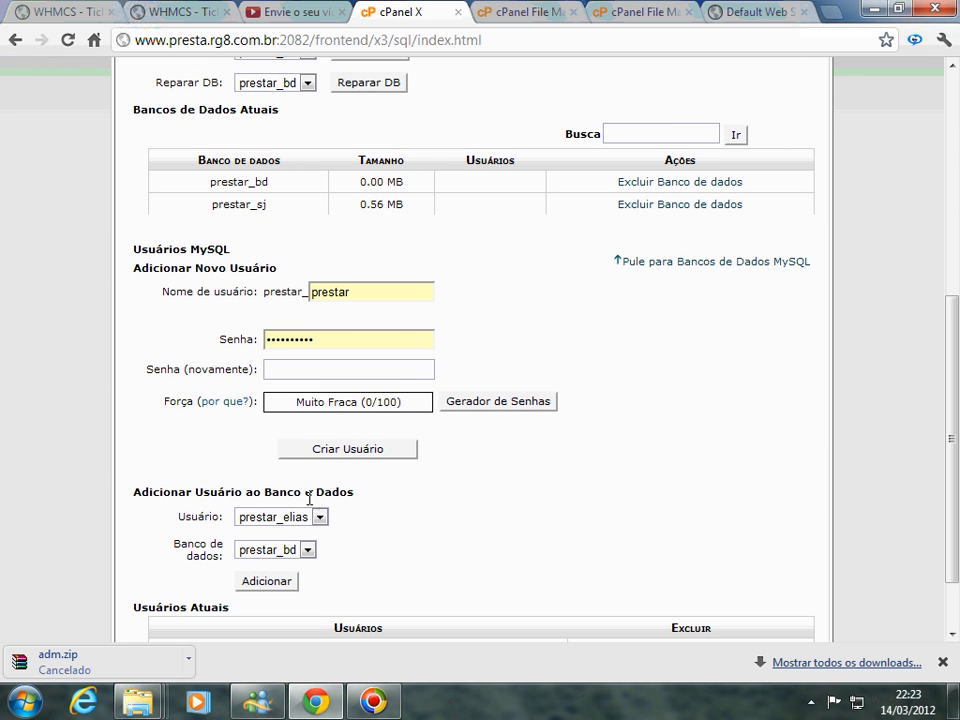
left_click_drag(955, 368, 955, 298)
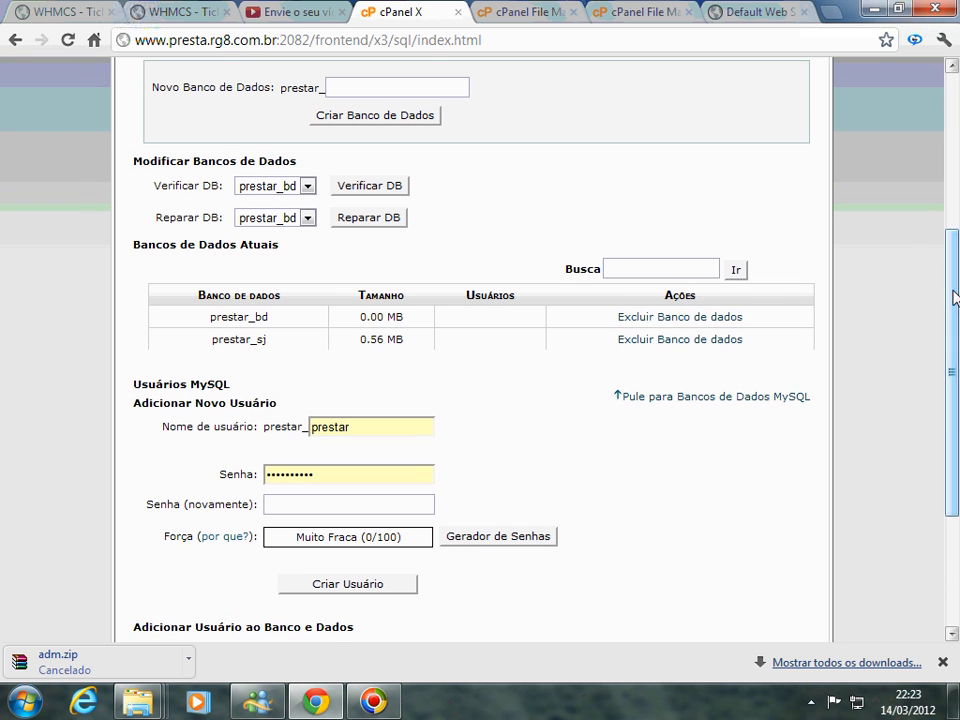
double_click(265, 317)
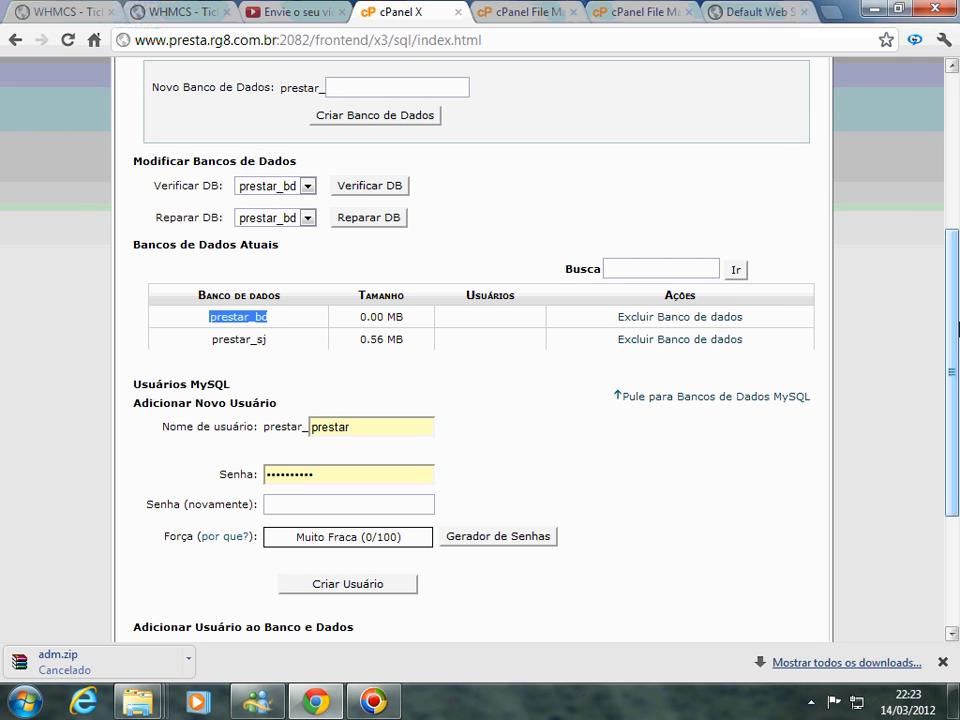
scroll(808, 530, "down", 3)
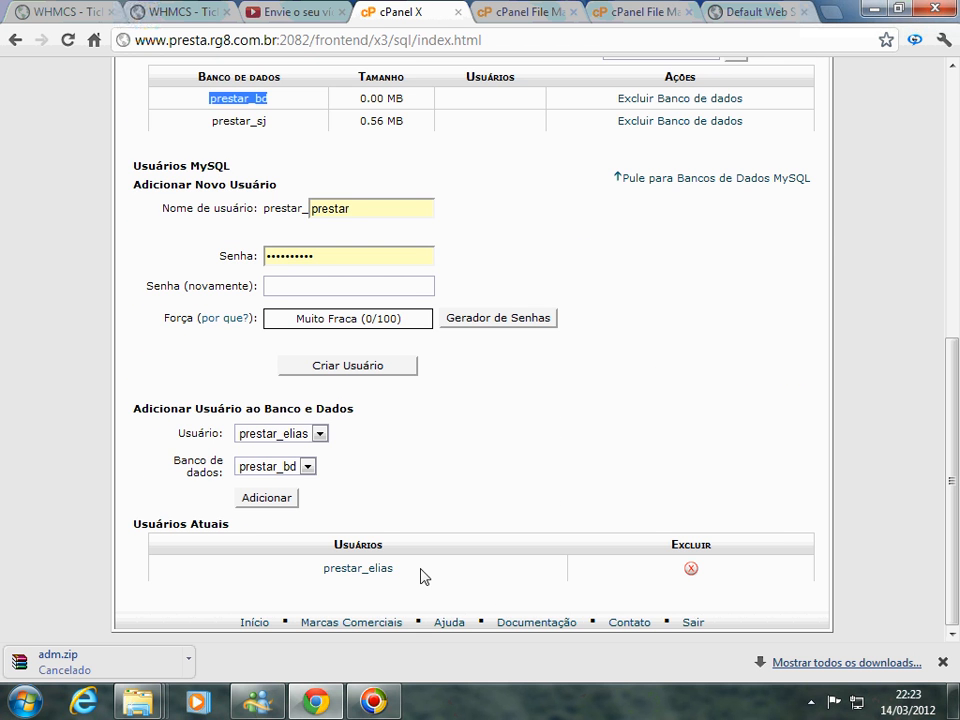
double_click(377, 569)
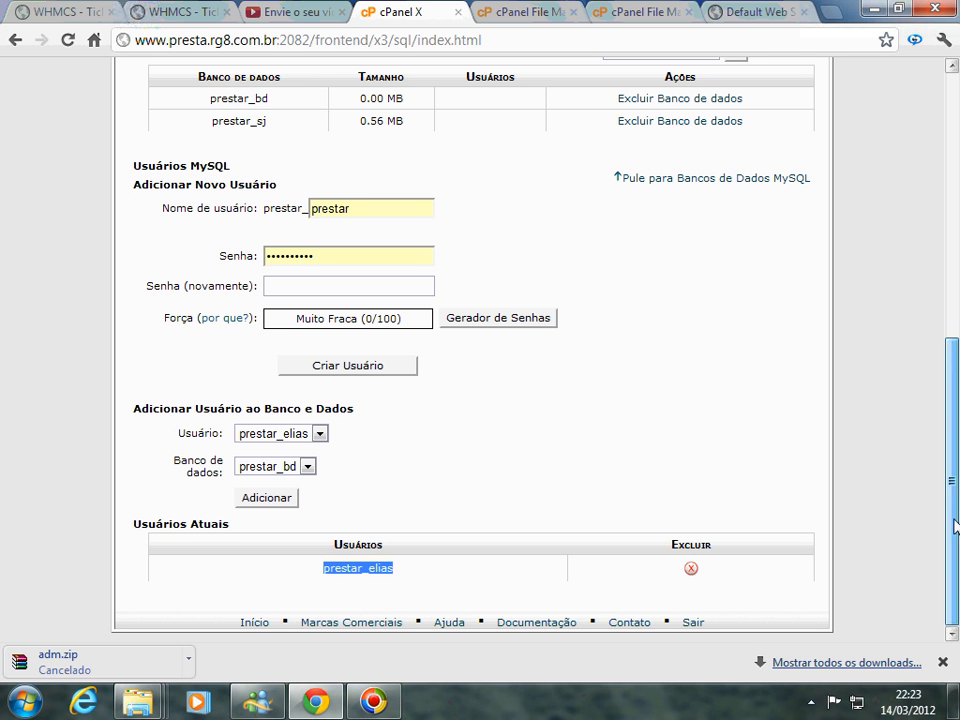
scroll(950, 480, "up", 1)
left_click_drag(273, 214, 221, 220)
left_click_drag(955, 453, 955, 508)
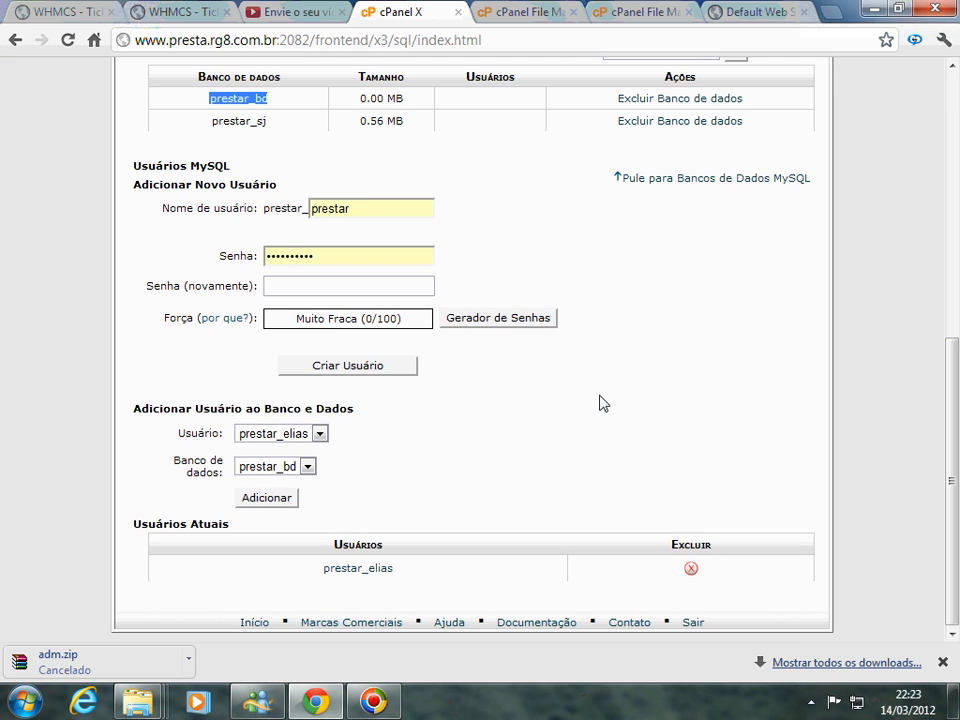
mouse_move(957, 418)
left_mouse_down()
mouse_move(957, 375)
mouse_move(957, 417)
left_mouse_up()
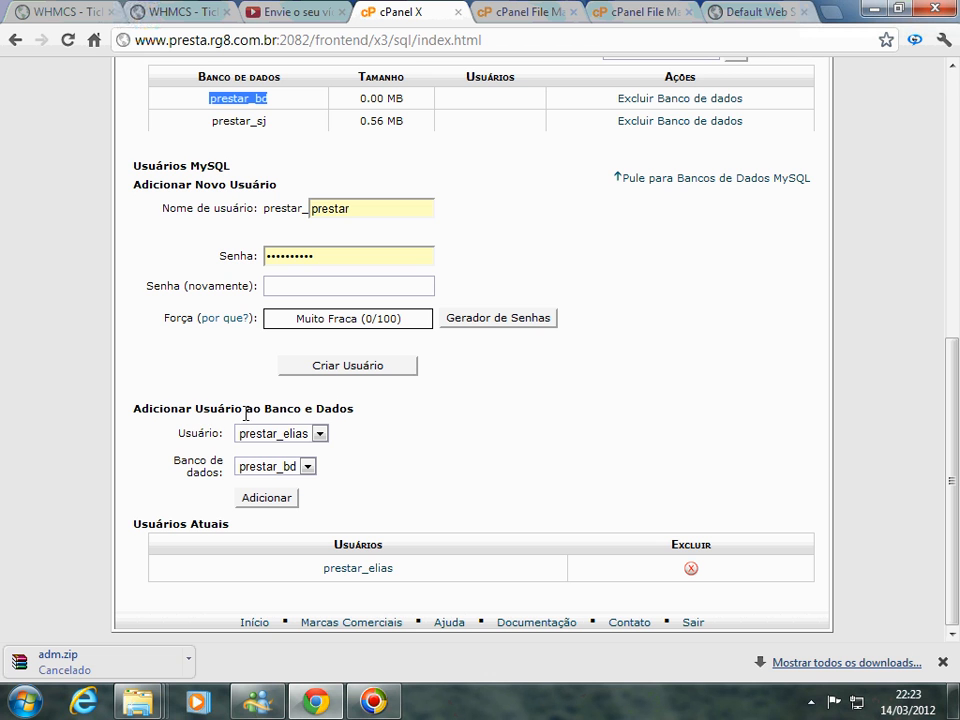
Step: Add the newly created MySQL user to the prestar_bd database
left_click(320, 437)
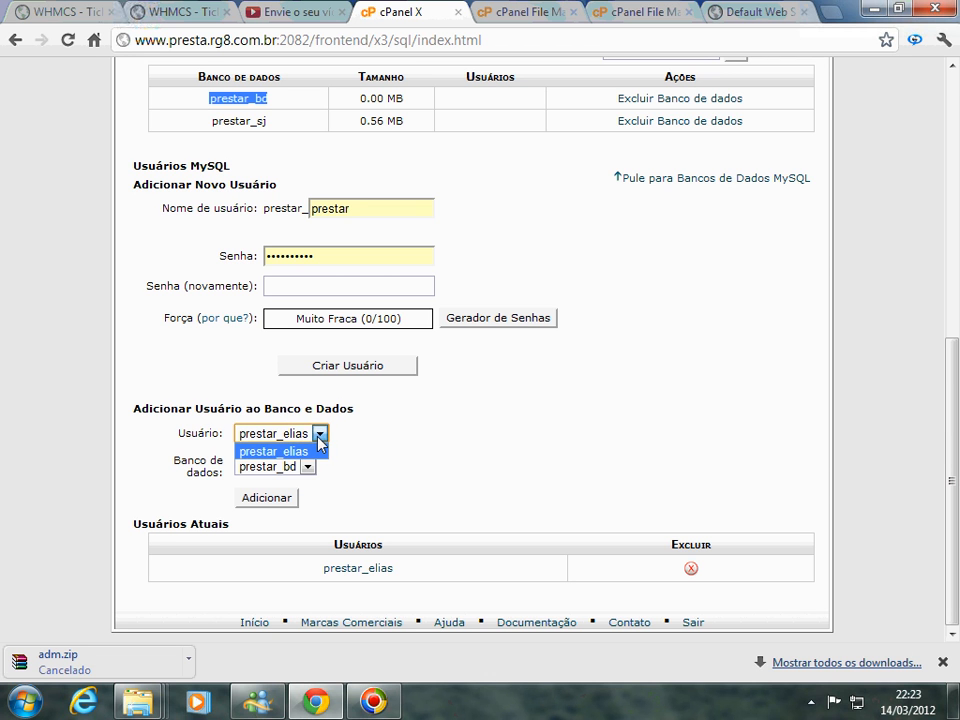
left_click(318, 438)
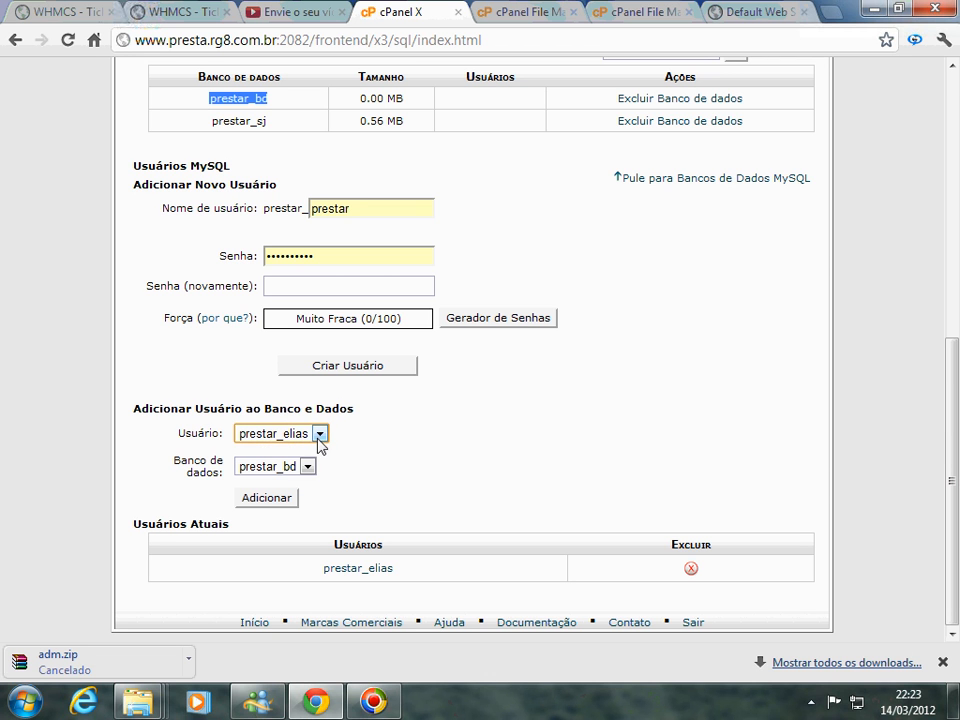
left_click(308, 467)
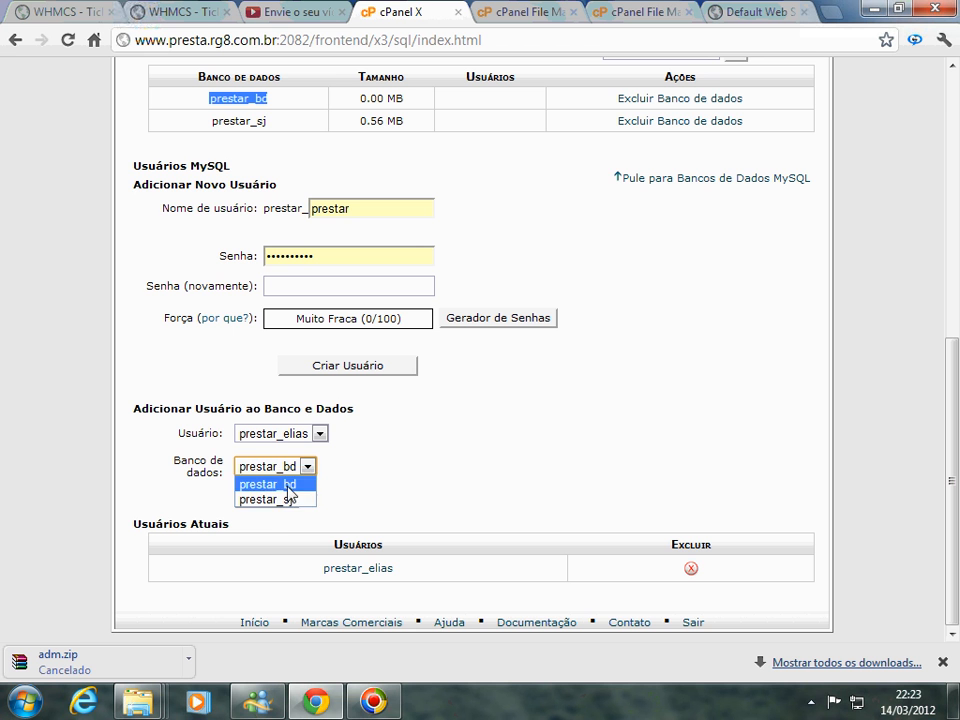
left_click(289, 486)
left_click(290, 498)
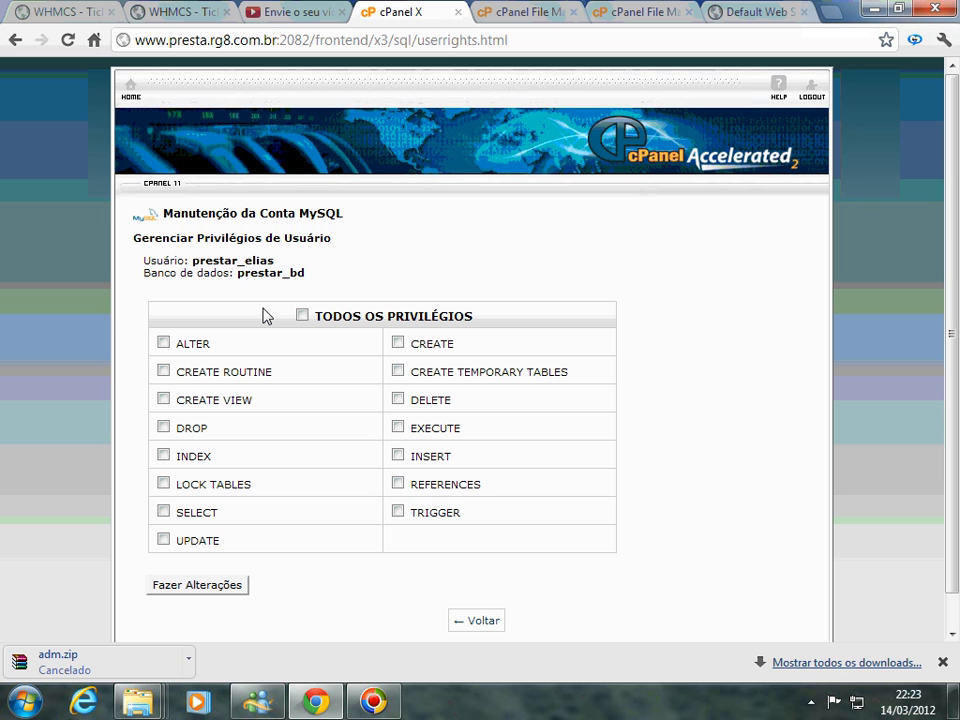
Step: Grant the user all privileges on prestar_bd, apply the changes, and return to the list of current databases
left_click(302, 316)
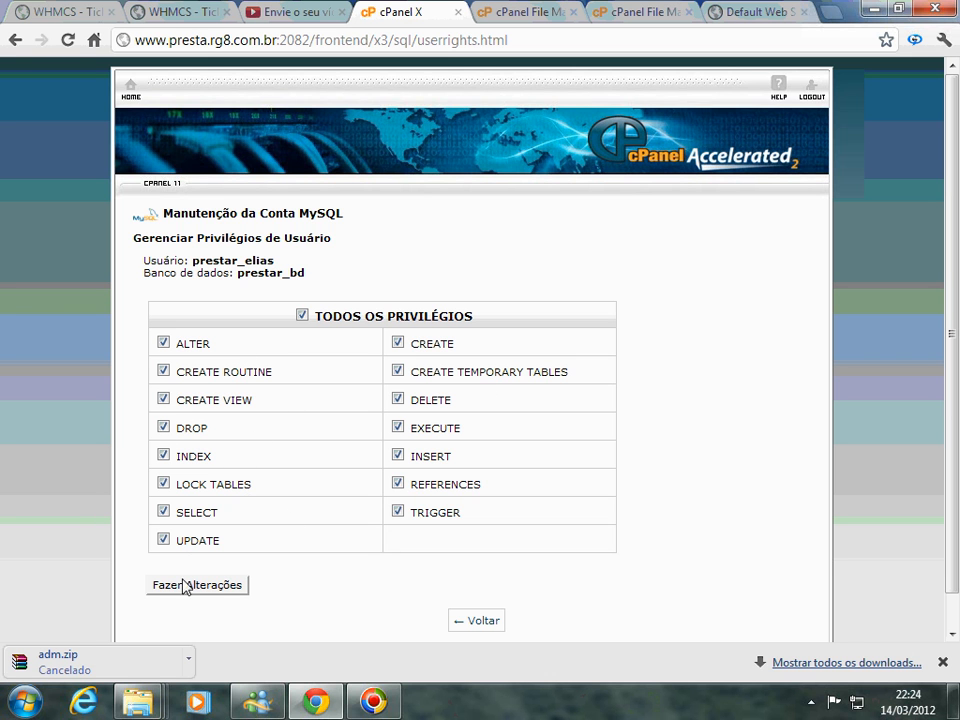
left_click(230, 595)
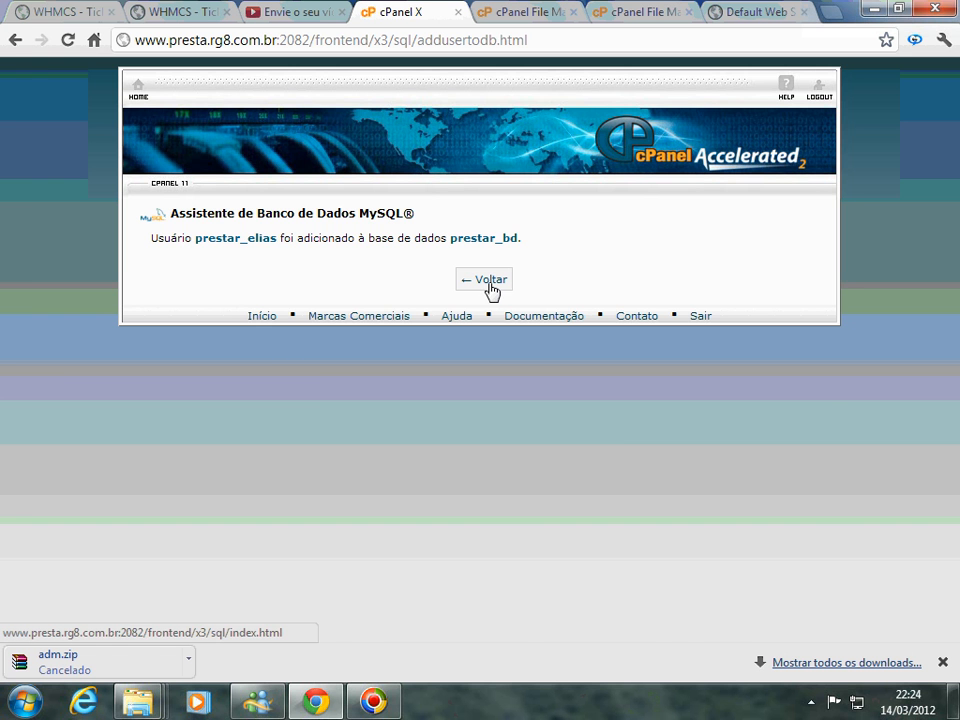
left_click(489, 282)
left_click_drag(957, 282, 958, 369)
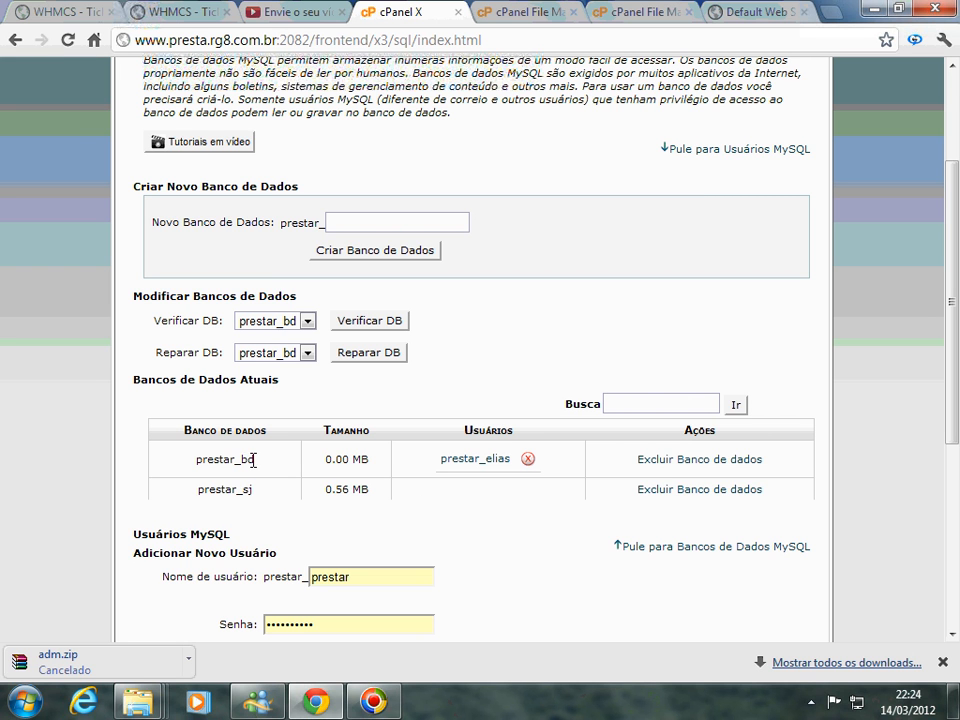
Step: Examine the prestar_bd database name, its assigned user, and the username and password fields of the new-user form
left_click_drag(258, 460, 208, 464)
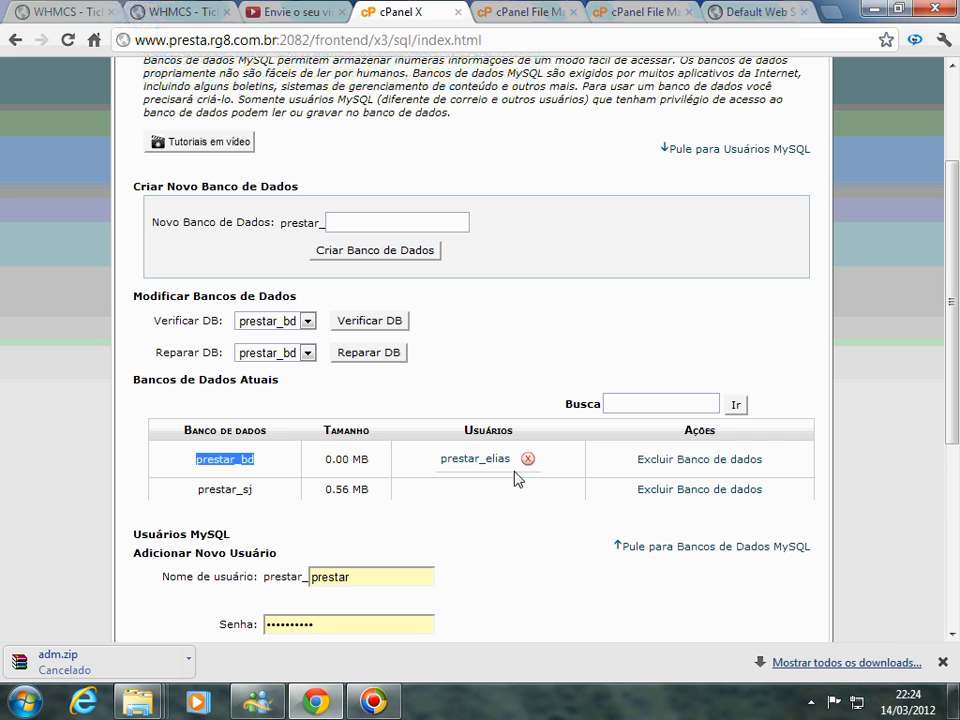
left_click_drag(511, 460, 444, 465)
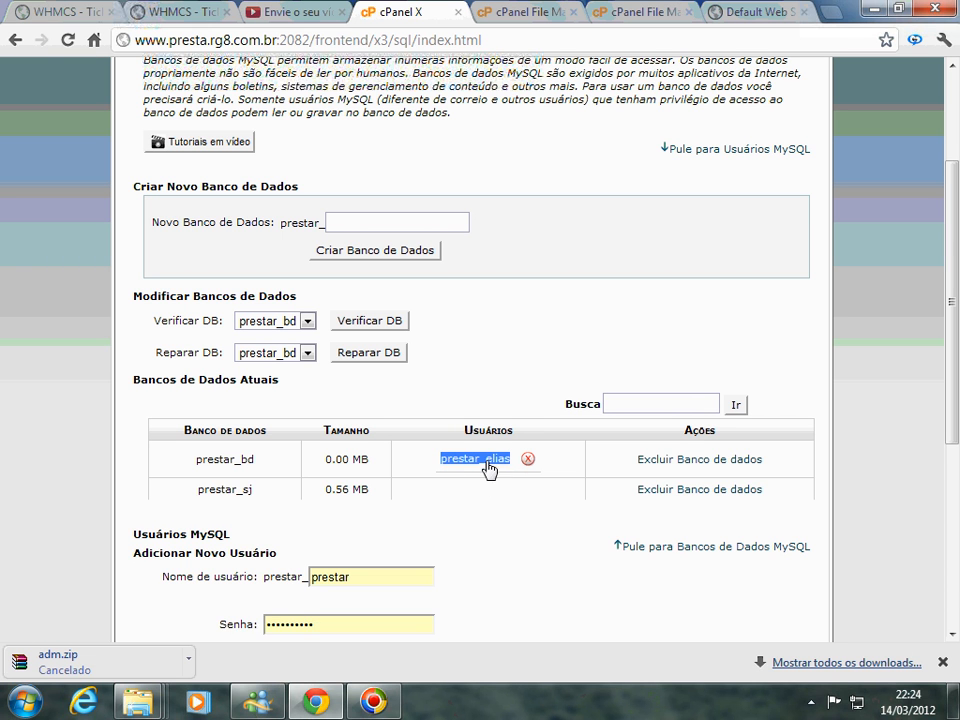
left_click_drag(955, 402, 958, 507)
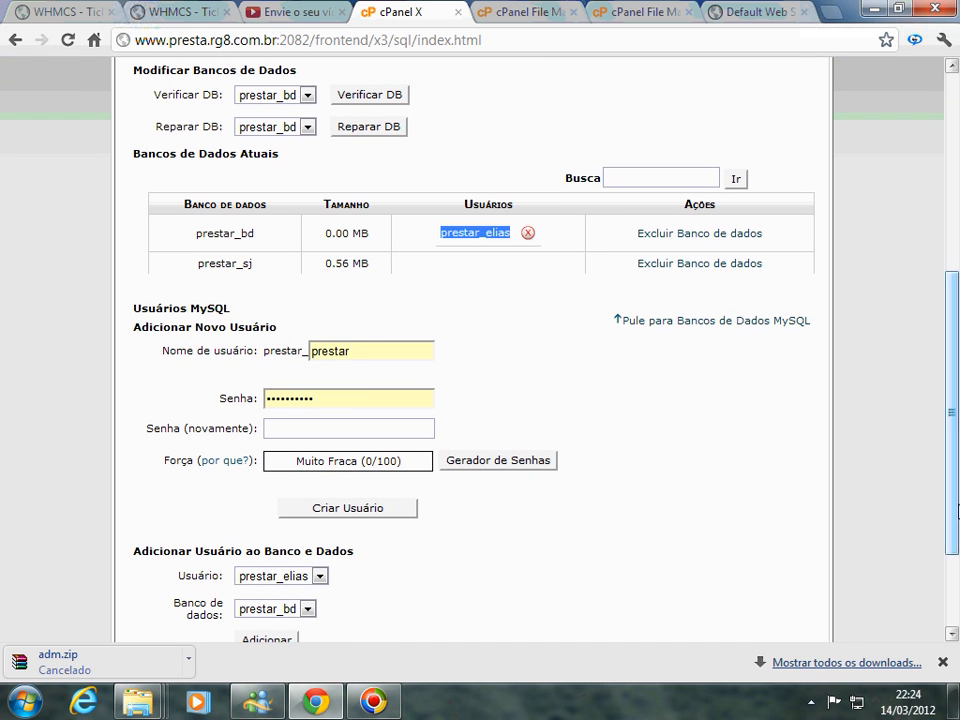
left_click(365, 352)
left_click(407, 396)
left_click(342, 430)
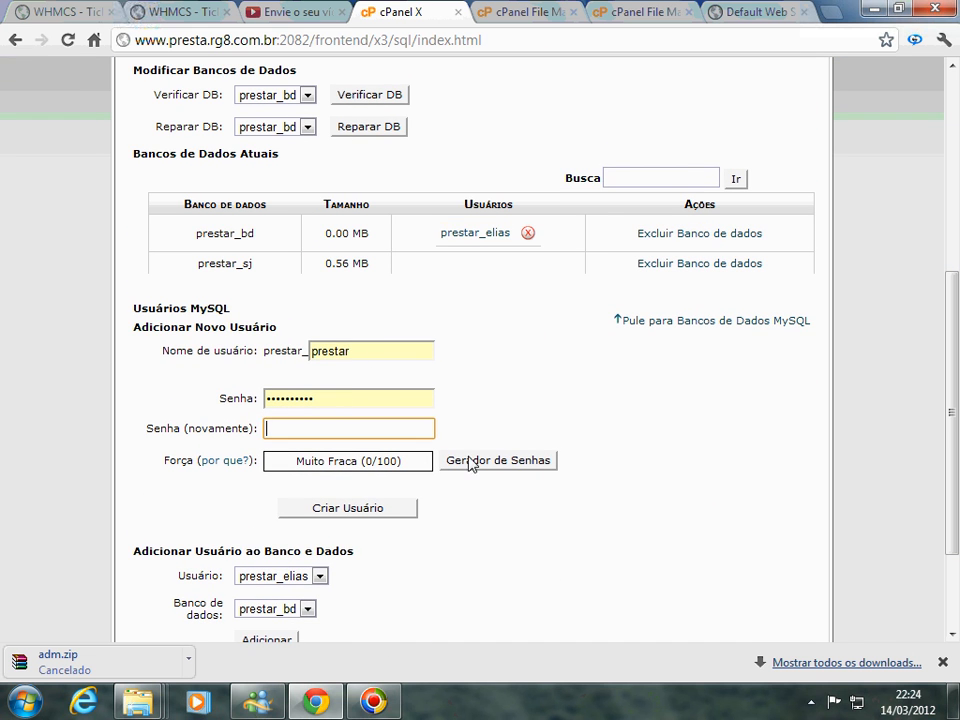
scroll(671, 416, "up", 1)
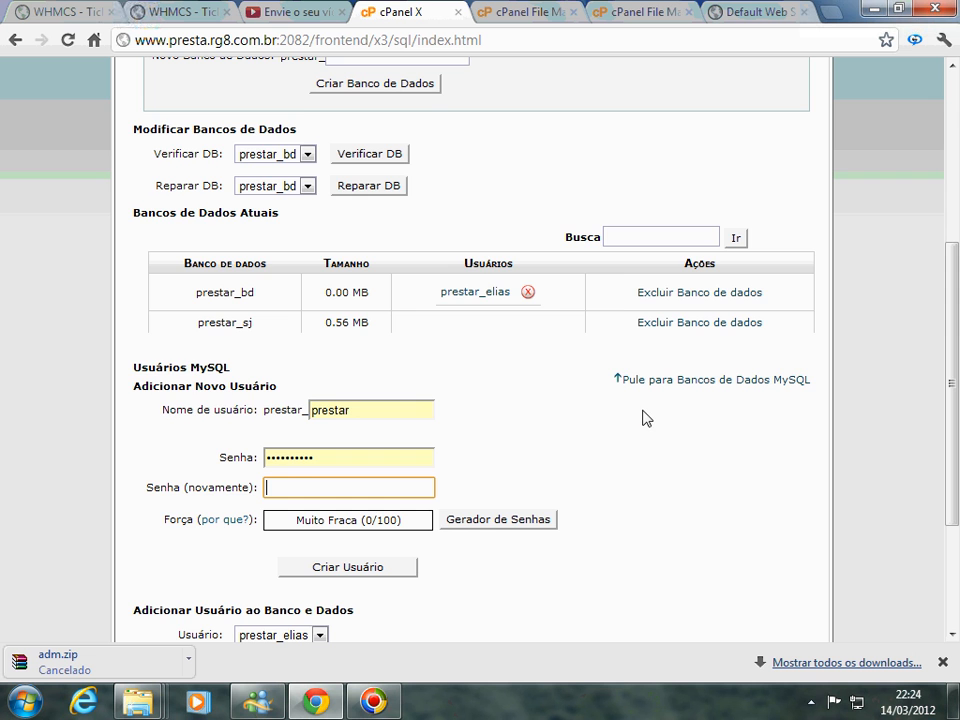
scroll(768, 456, "up", 2)
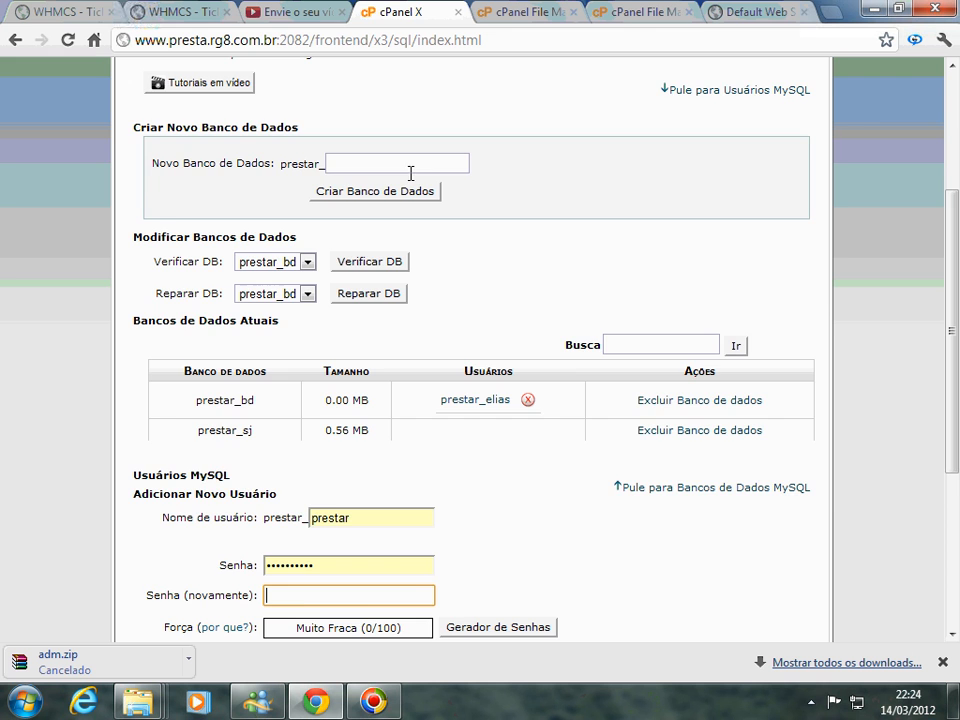
Step: Write "localhost" after the page address as the database host name, without loading it
scroll(933, 222, "up", 4)
left_click(600, 34)
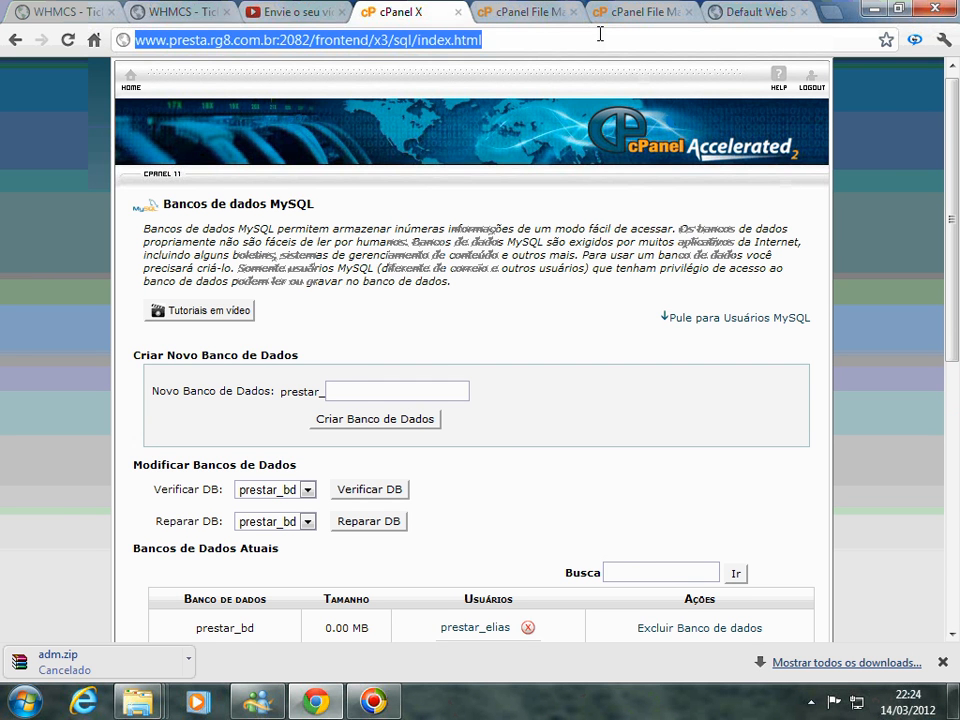
left_click(600, 34)
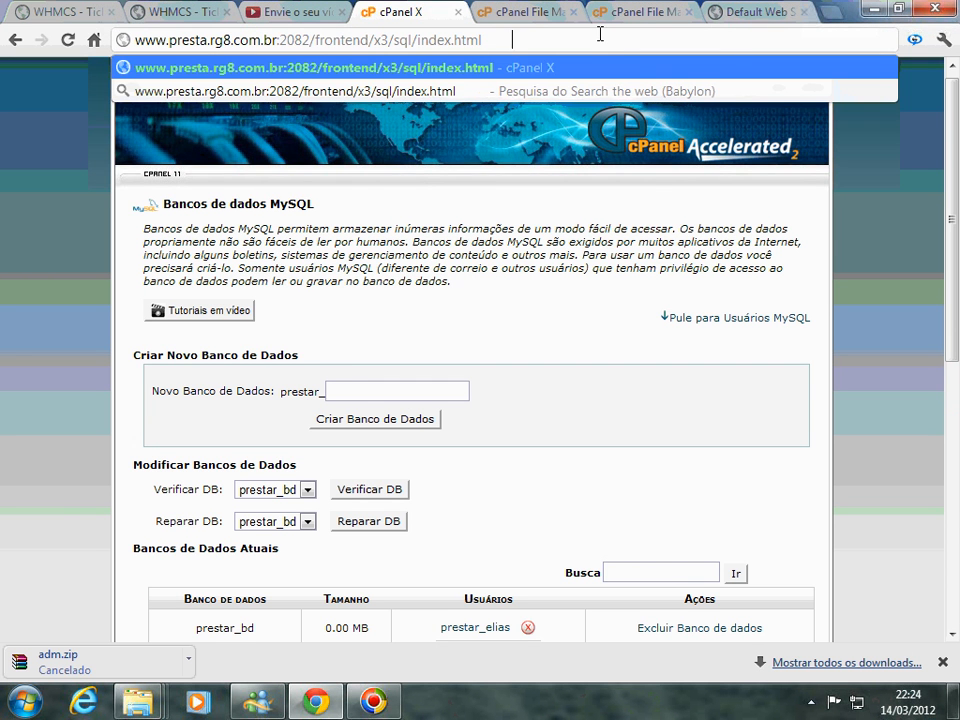
type("localhost")
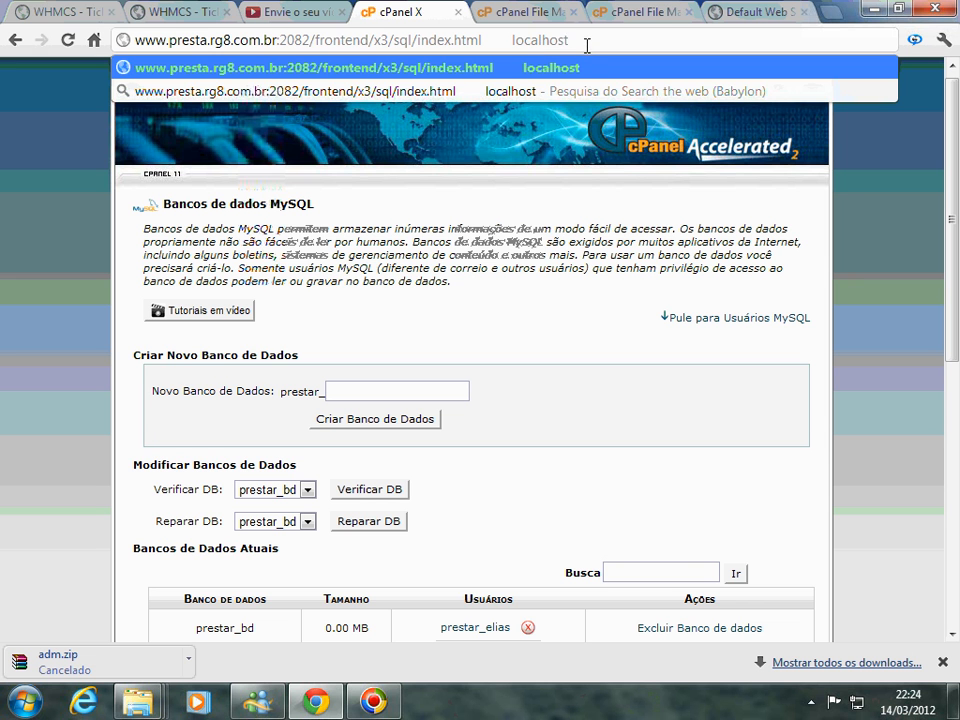
left_click(568, 326)
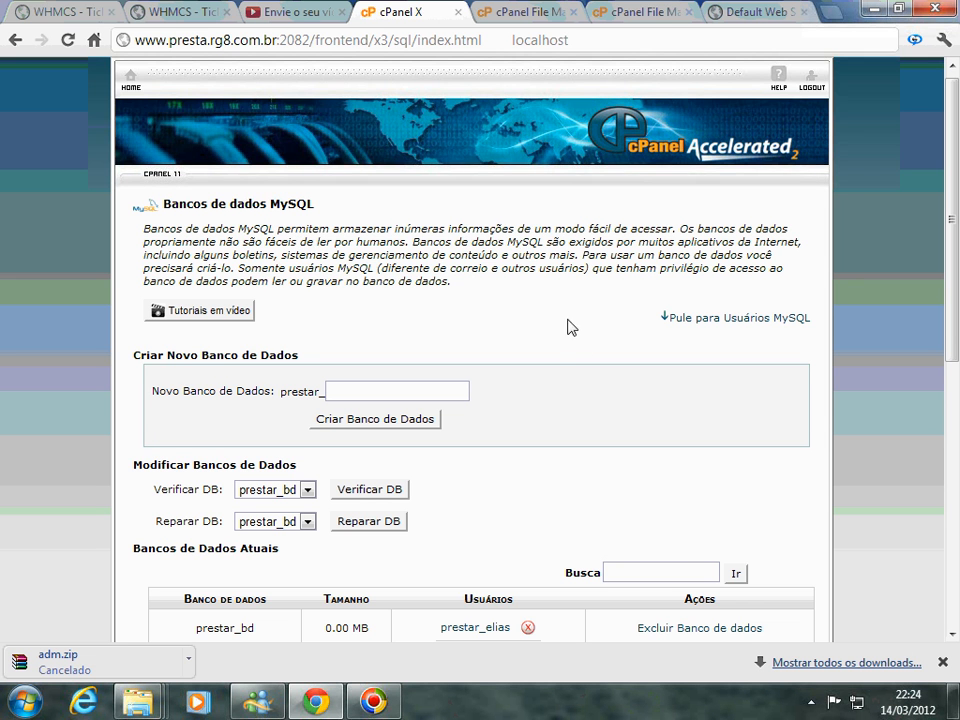
Step: Return to the cPanel home page and open phpMyAdmin from the Bancos de Dados section
scroll(955, 277, "down", 3)
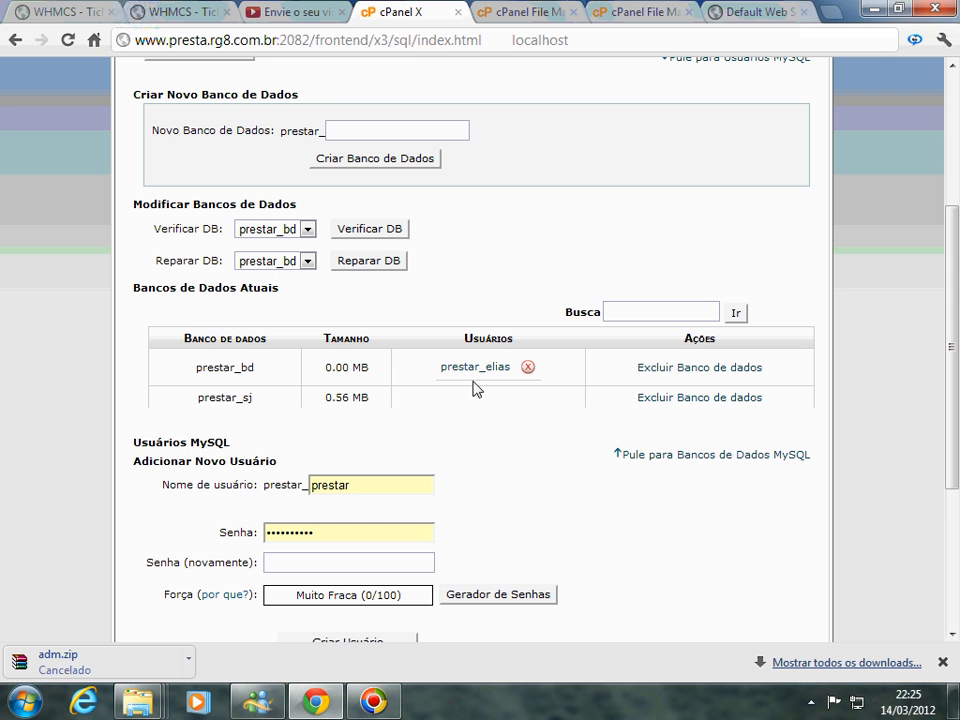
left_click_drag(957, 405, 957, 270)
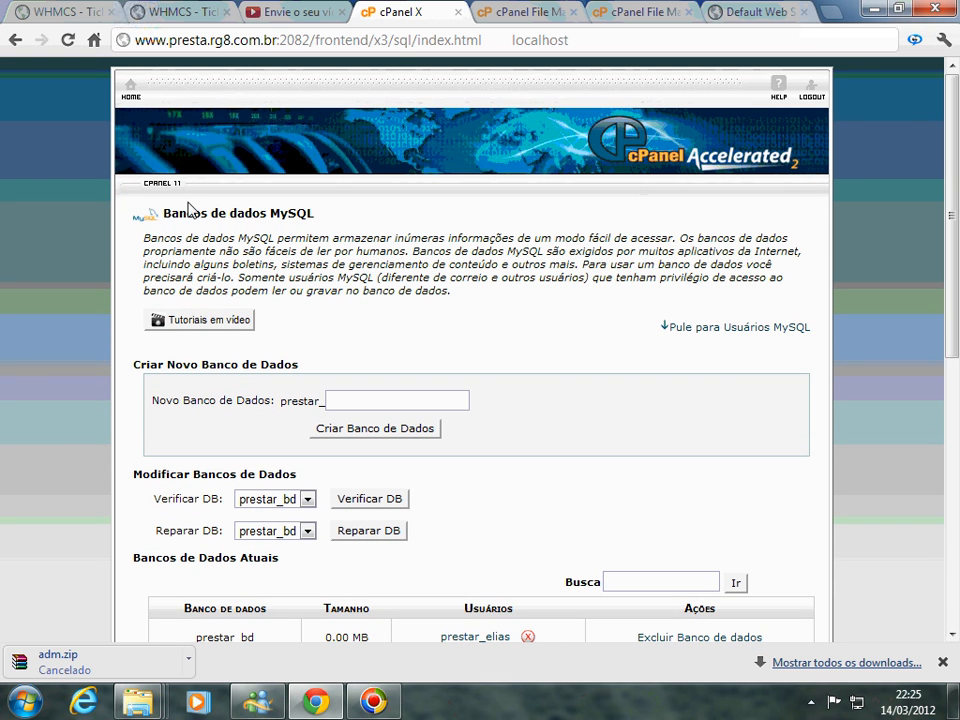
mouse_move(957, 285)
left_mouse_down()
mouse_move(957, 548)
mouse_move(957, 280)
left_mouse_up()
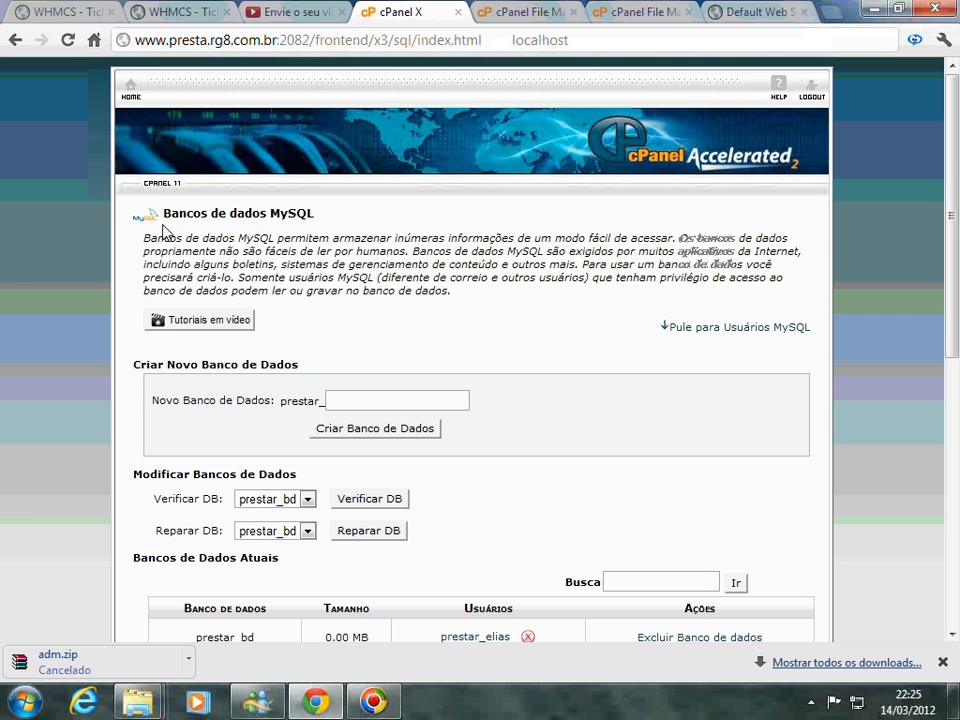
left_click(131, 98)
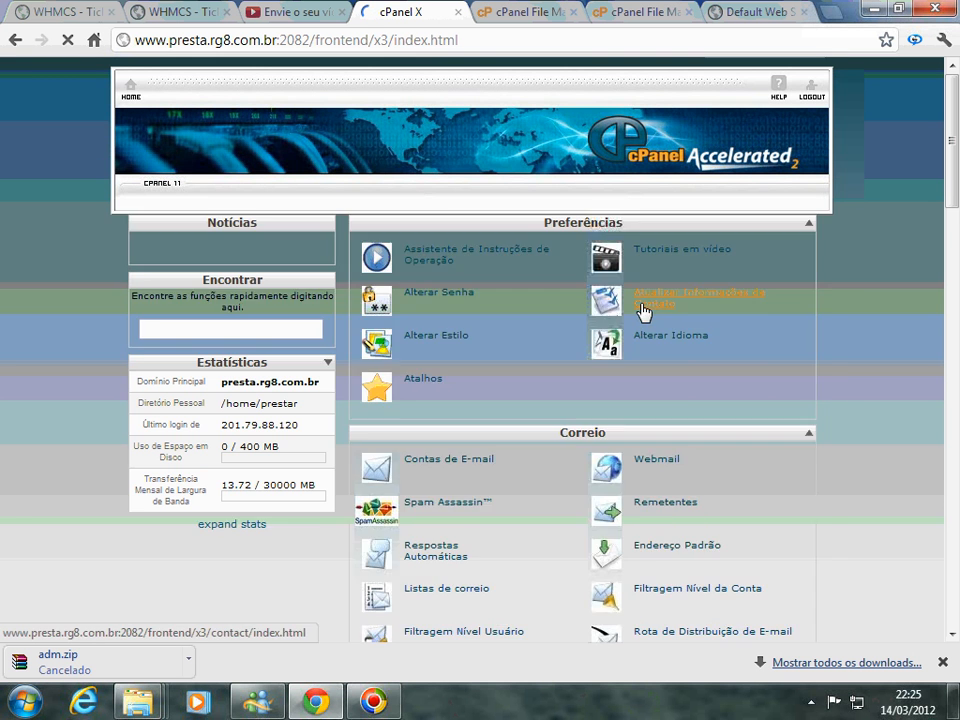
left_click_drag(949, 190, 950, 407)
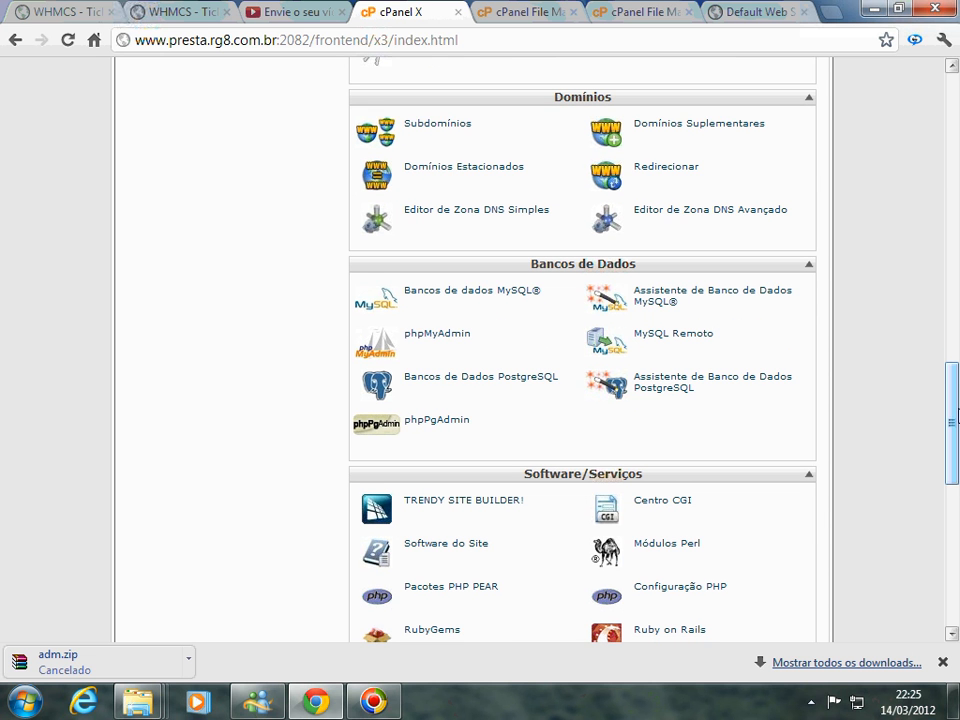
left_click(443, 342)
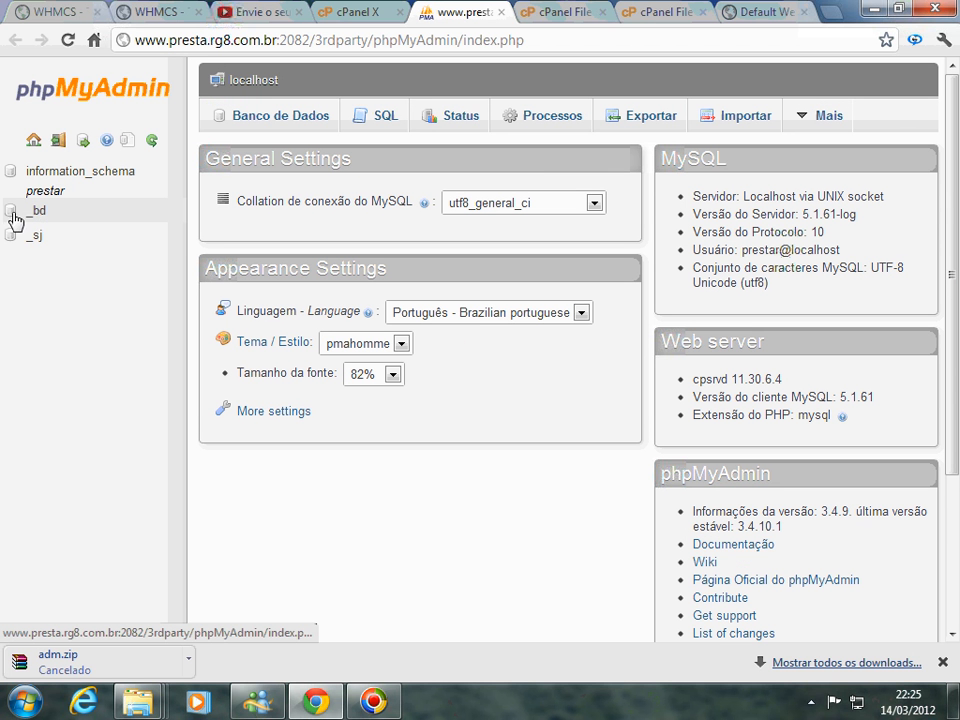
Step: Open the prestar_bd database, switch to prestar_sj, and view its ps_address and ps_attachment_lang tables
left_click(40, 212)
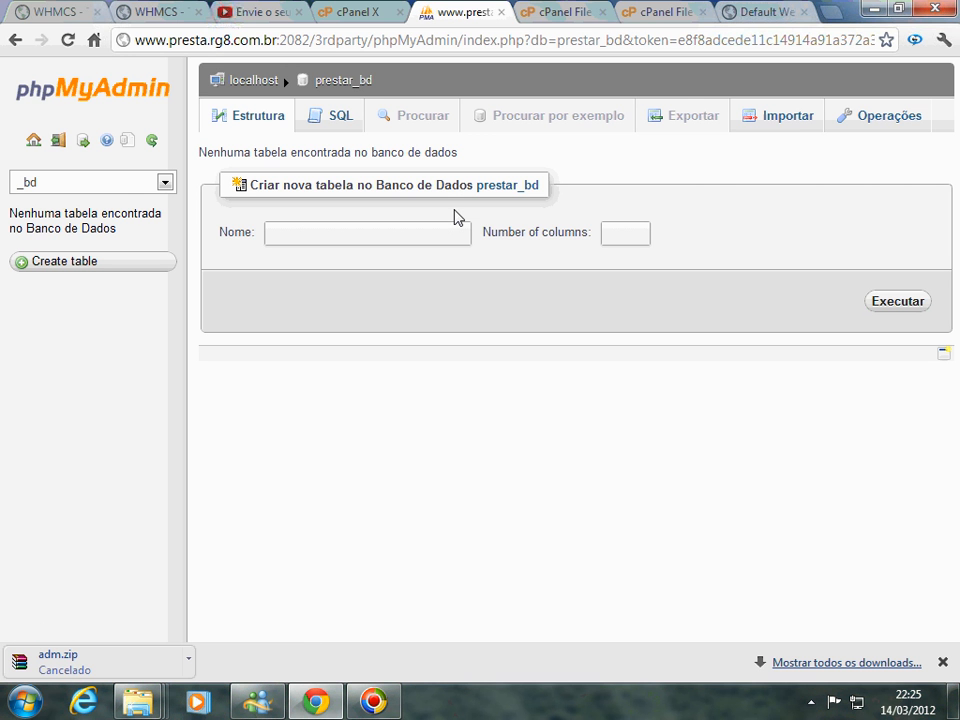
left_click(165, 184)
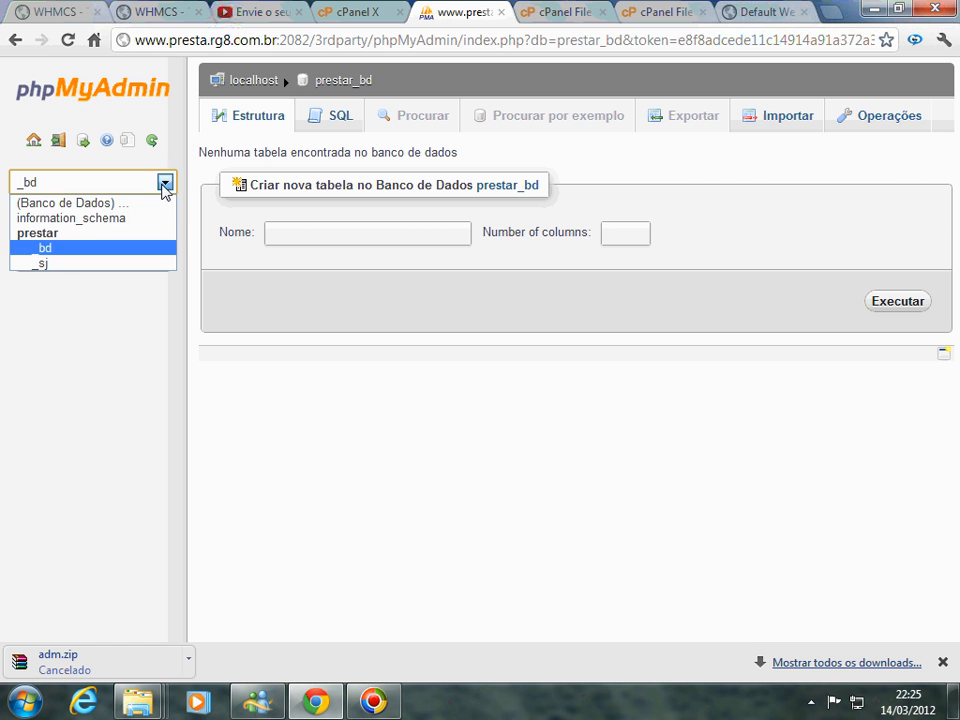
left_click(55, 265)
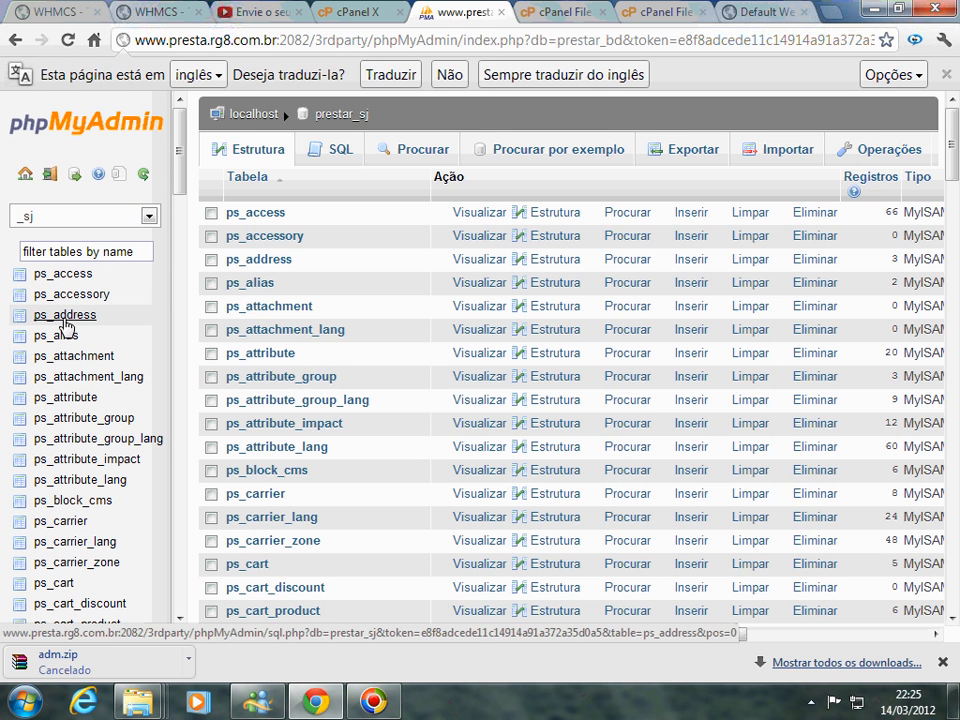
left_click(63, 316)
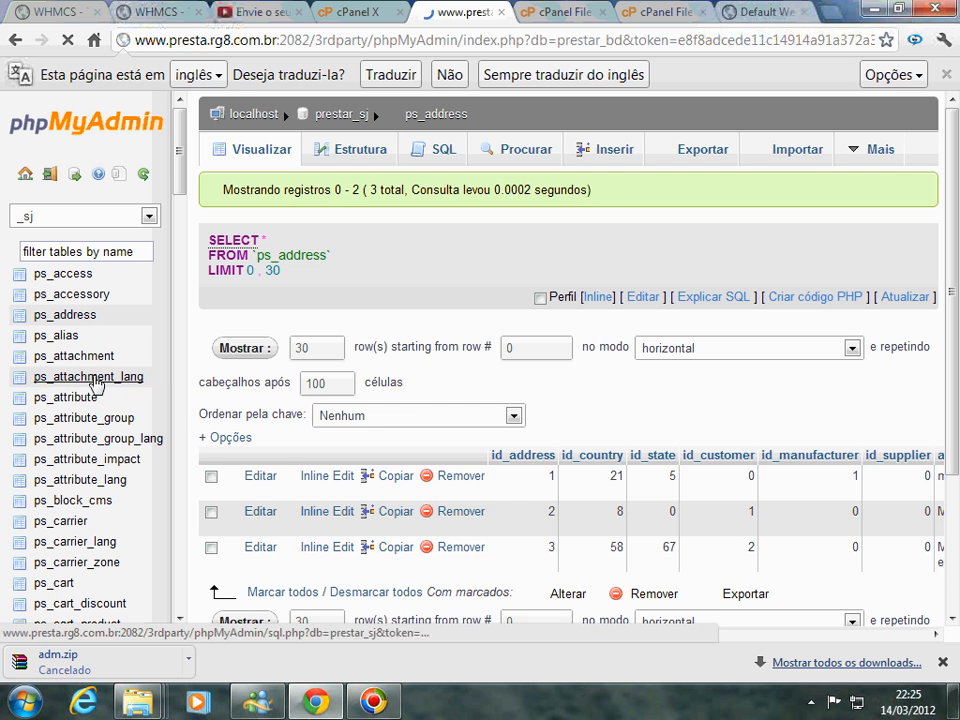
left_click(98, 387)
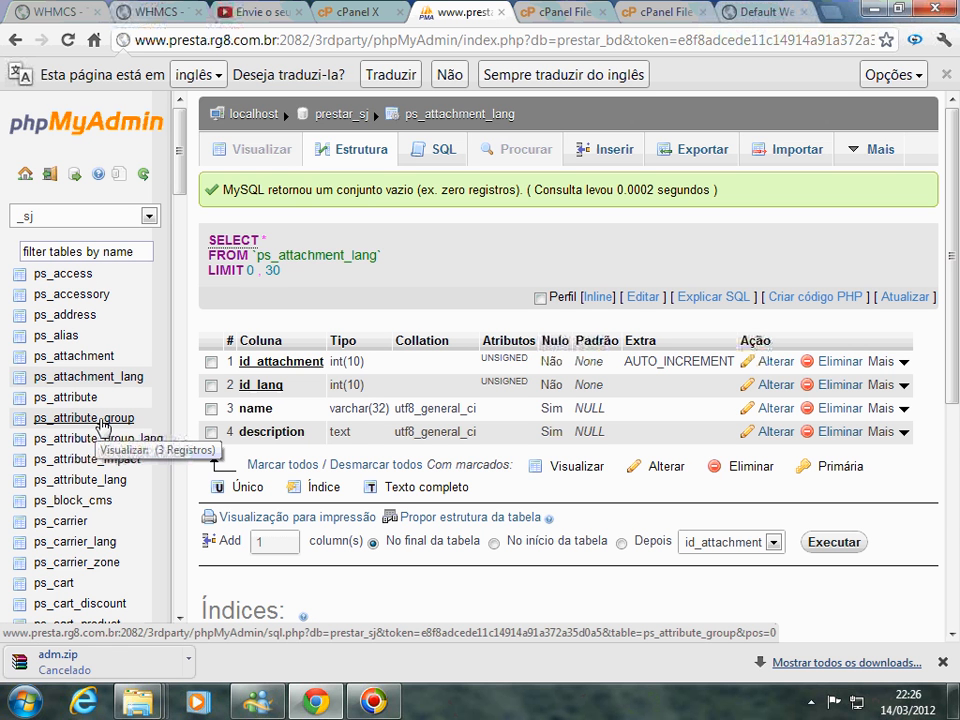
Step: Export the ps_attachment_lang table with the quick (Rápida) method in SQL format
mouse_move(182, 186)
left_mouse_down()
mouse_move(197, 425)
mouse_move(189, 469)
mouse_move(180, 118)
mouse_move(183, 175)
left_mouse_up()
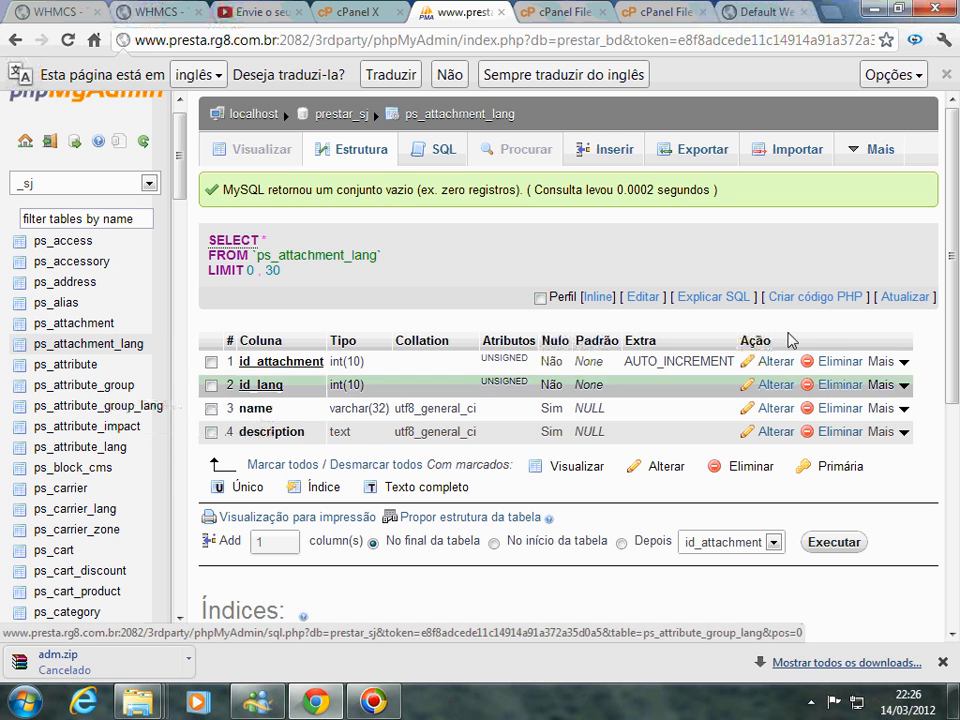
left_click(697, 157)
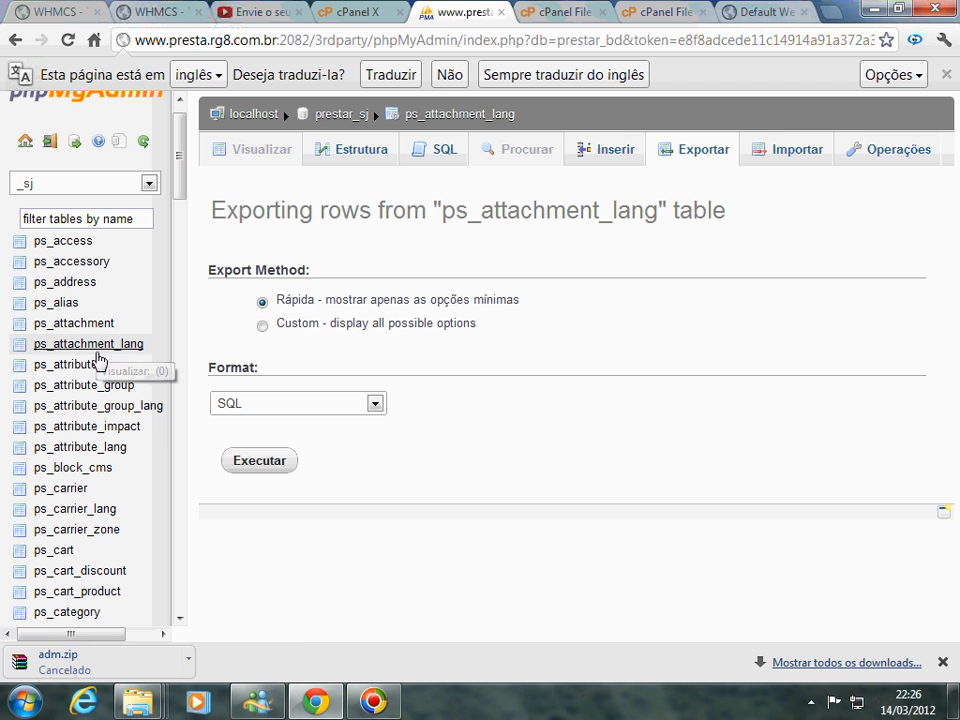
left_click(290, 466)
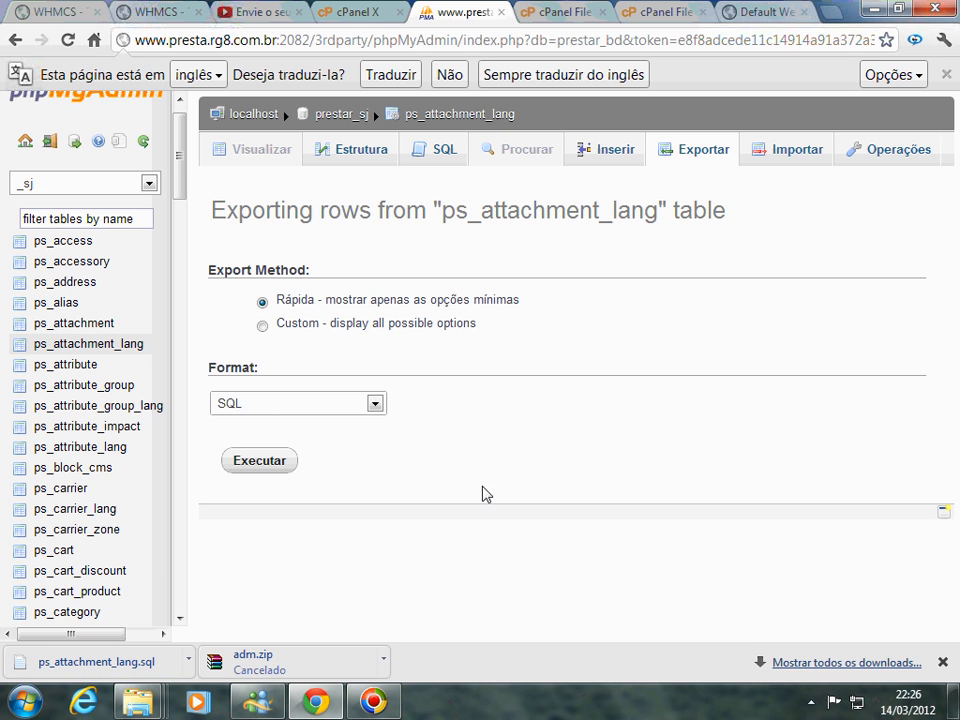
Step: Open the import page for ps_attachment_lang, bring up its file chooser, and cancel without selecting a file
left_click(790, 165)
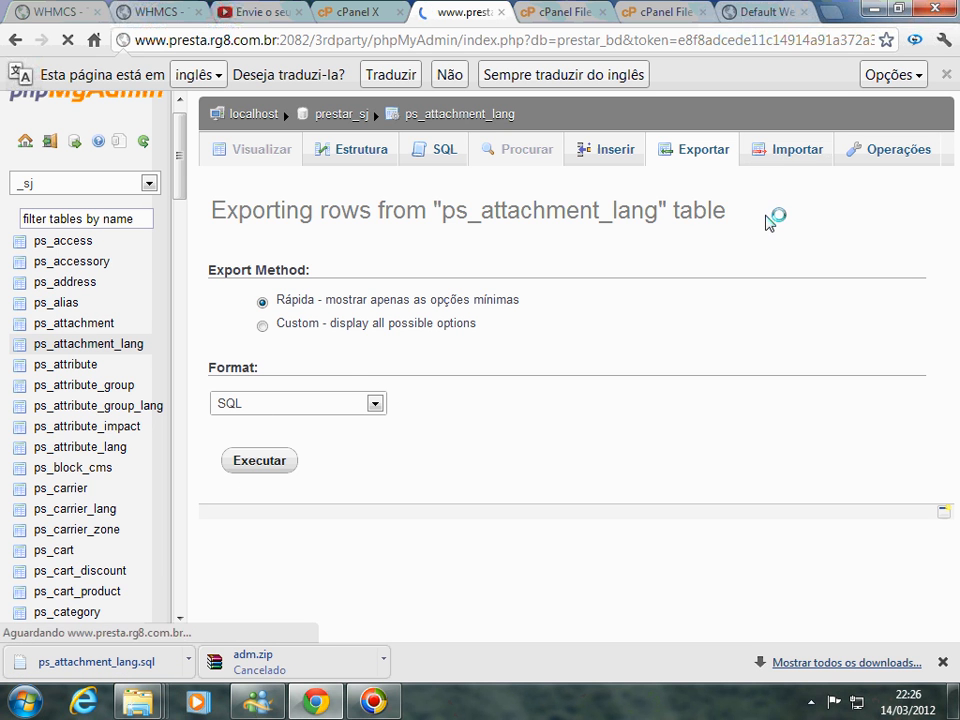
left_click(430, 340)
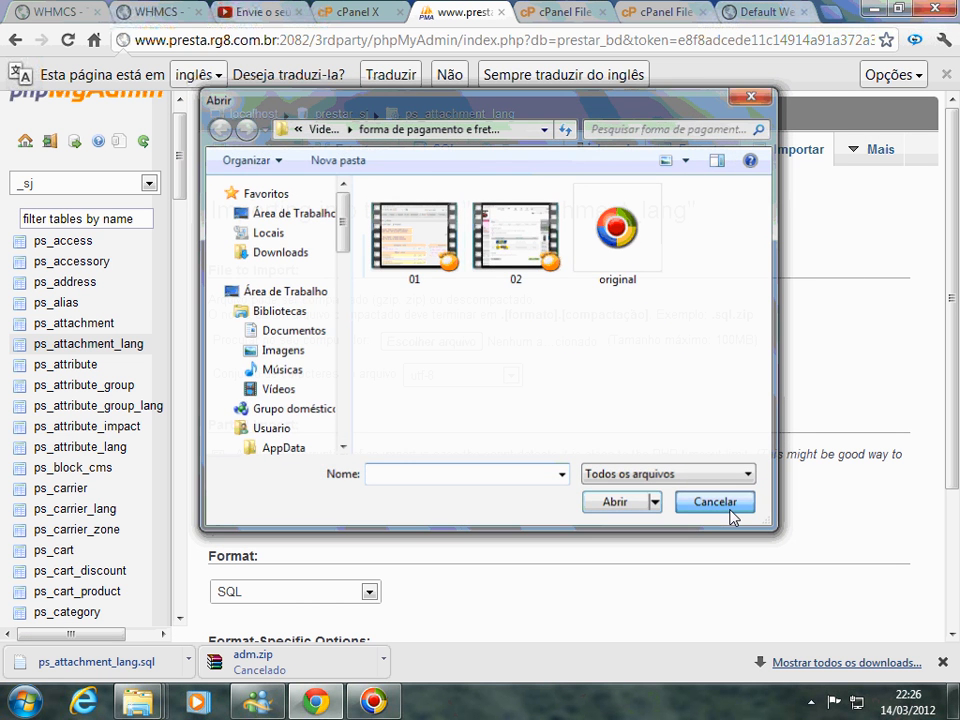
left_click(730, 515)
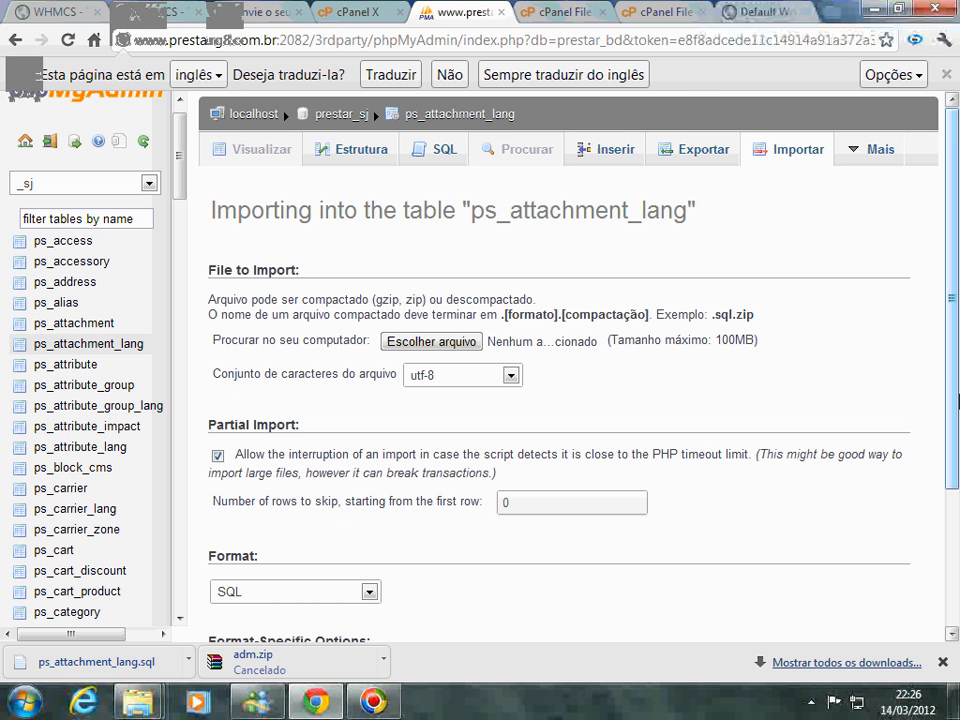
Step: Return to the cPanel home page and look over the Bancos de Dados and Software/Serviços sections
left_click(350, 16)
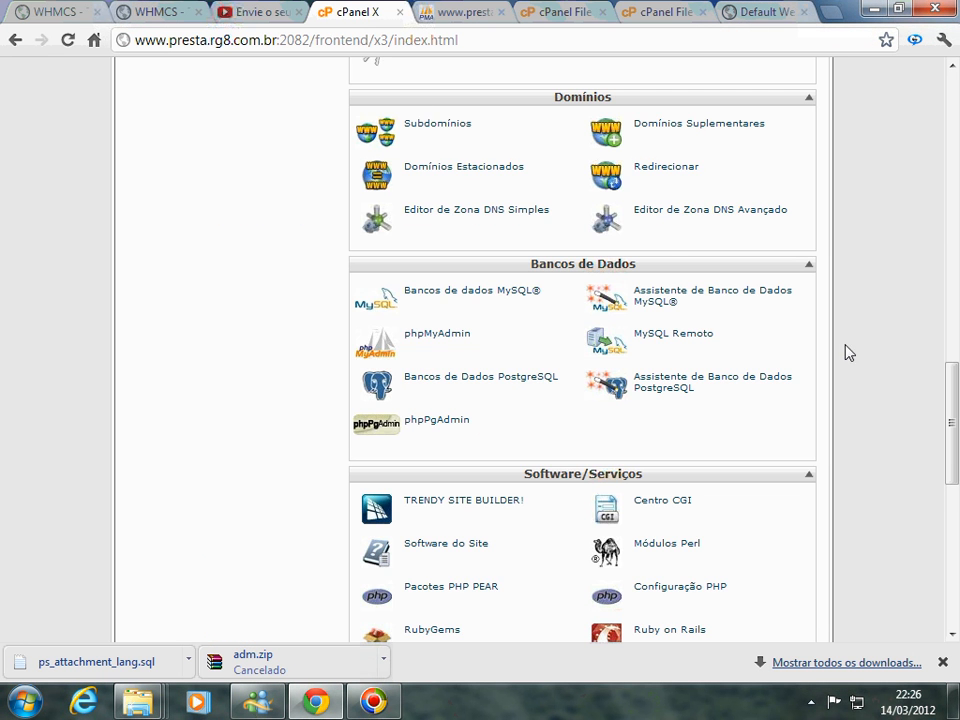
scroll(593, 267, "down", 1)
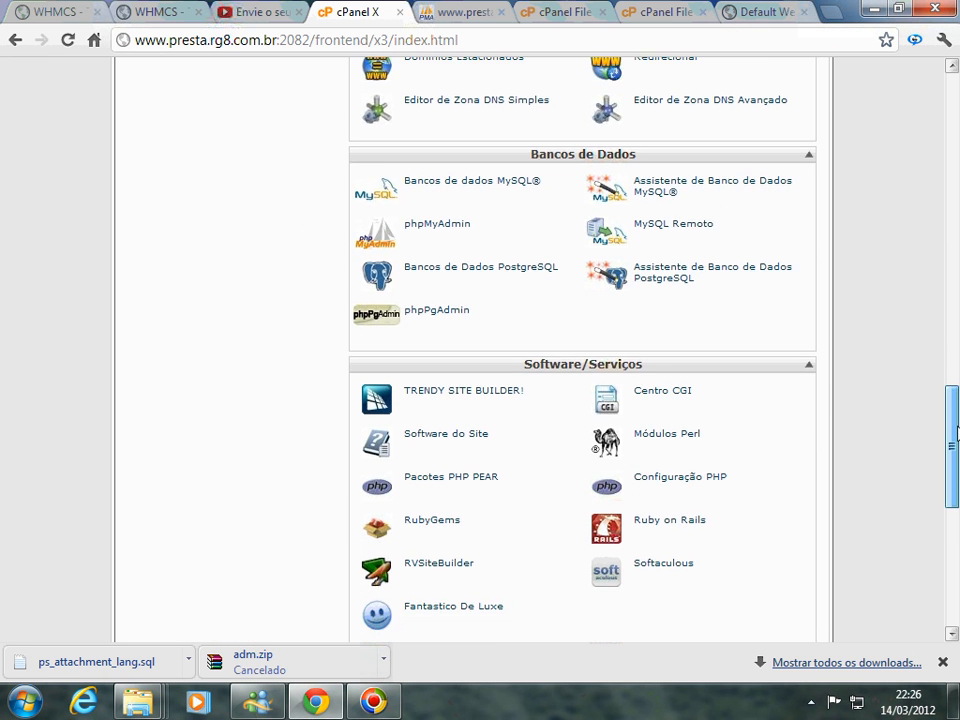
scroll(593, 267, "up", 2)
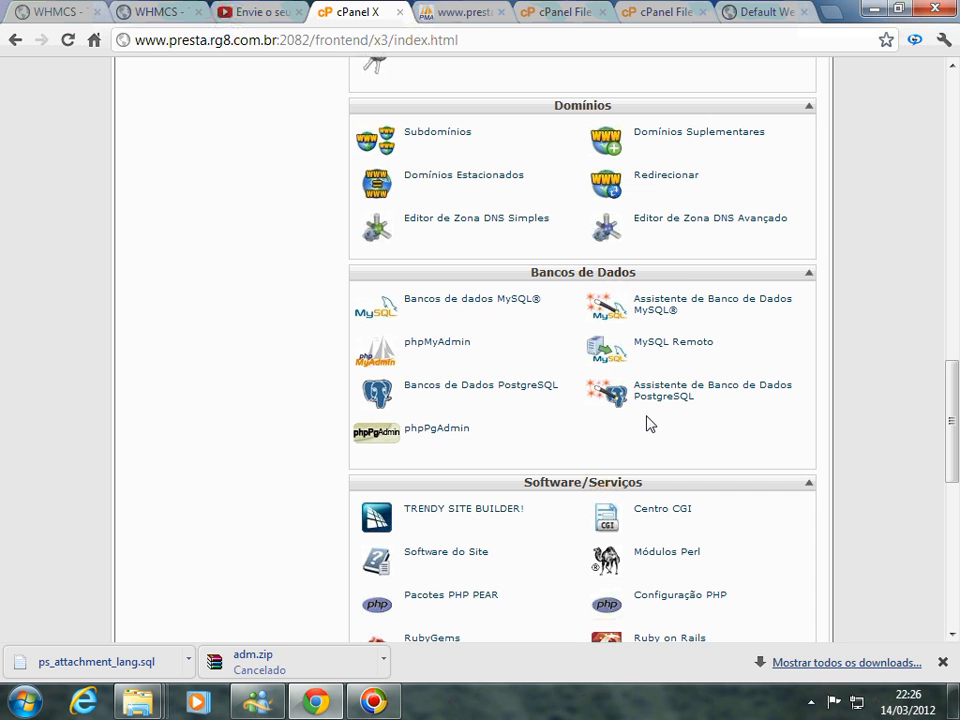